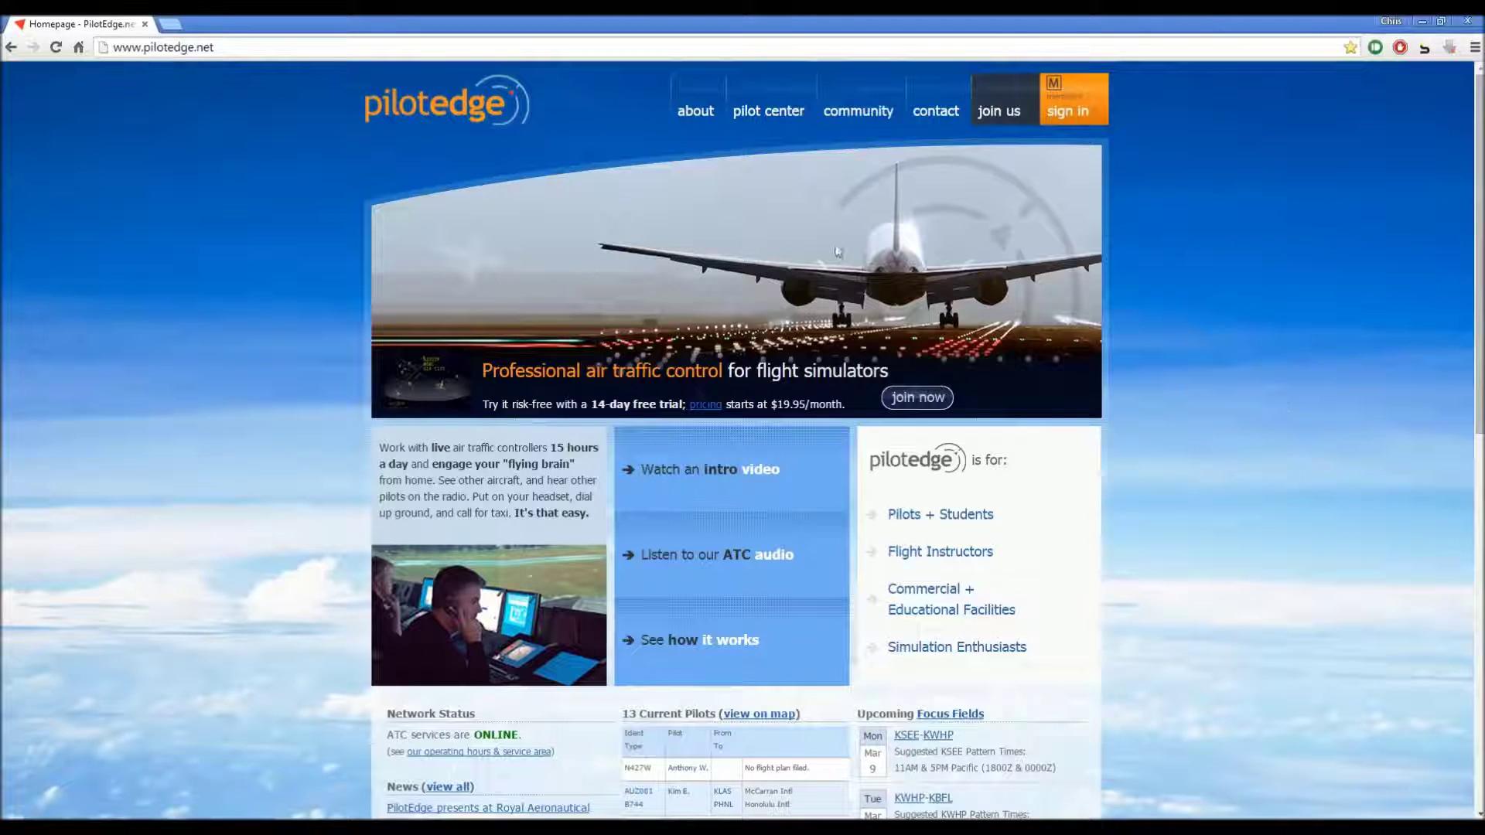
# Review the Getting Started page for new pilots and open the PilotEdge membership free-trial sign-up form
pyautogui.moveTo(784, 124)
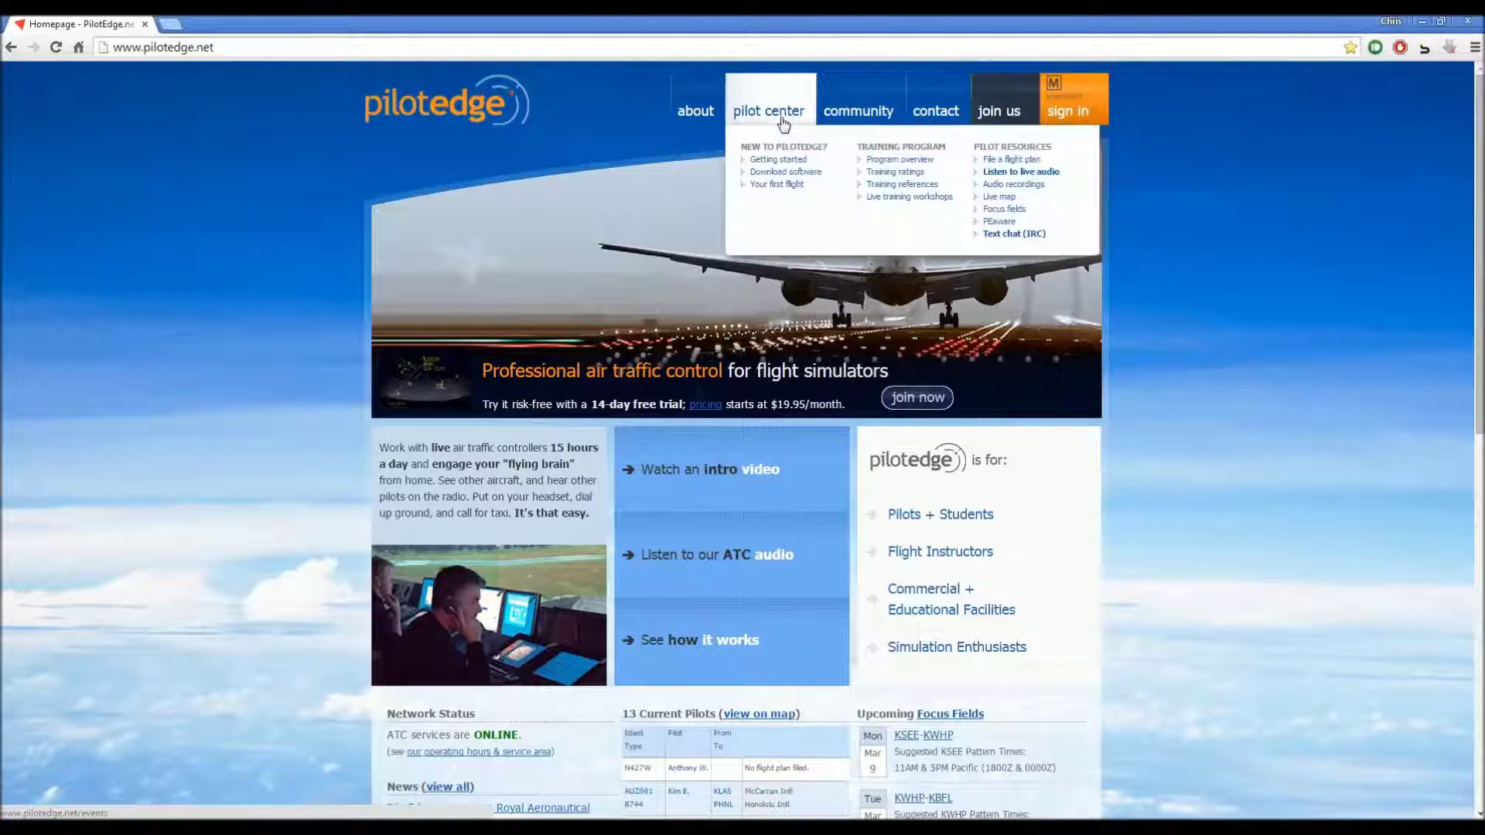
pyautogui.click(784, 162)
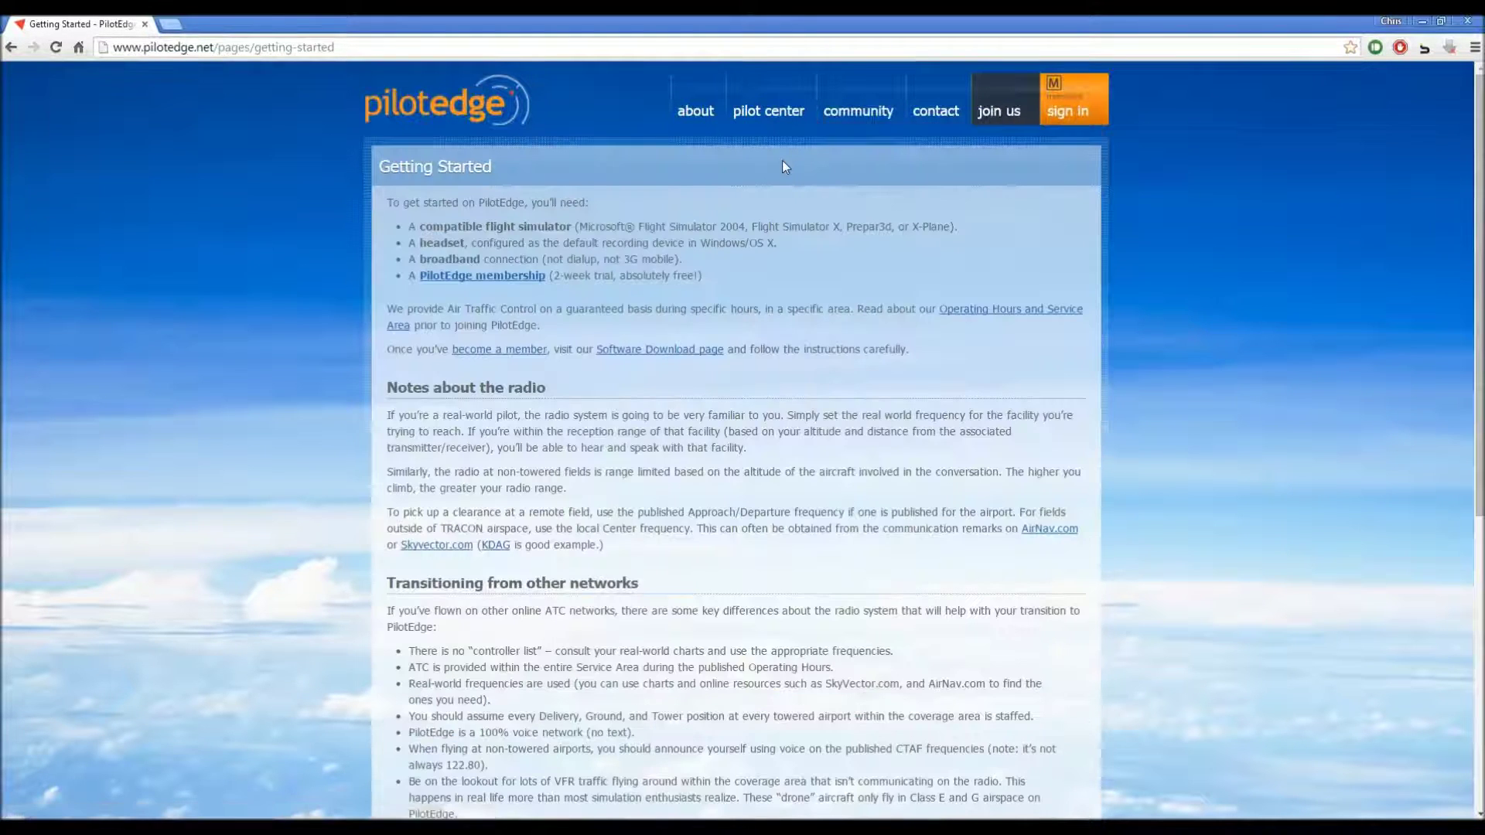
pyautogui.scroll(-1, 783, 164)
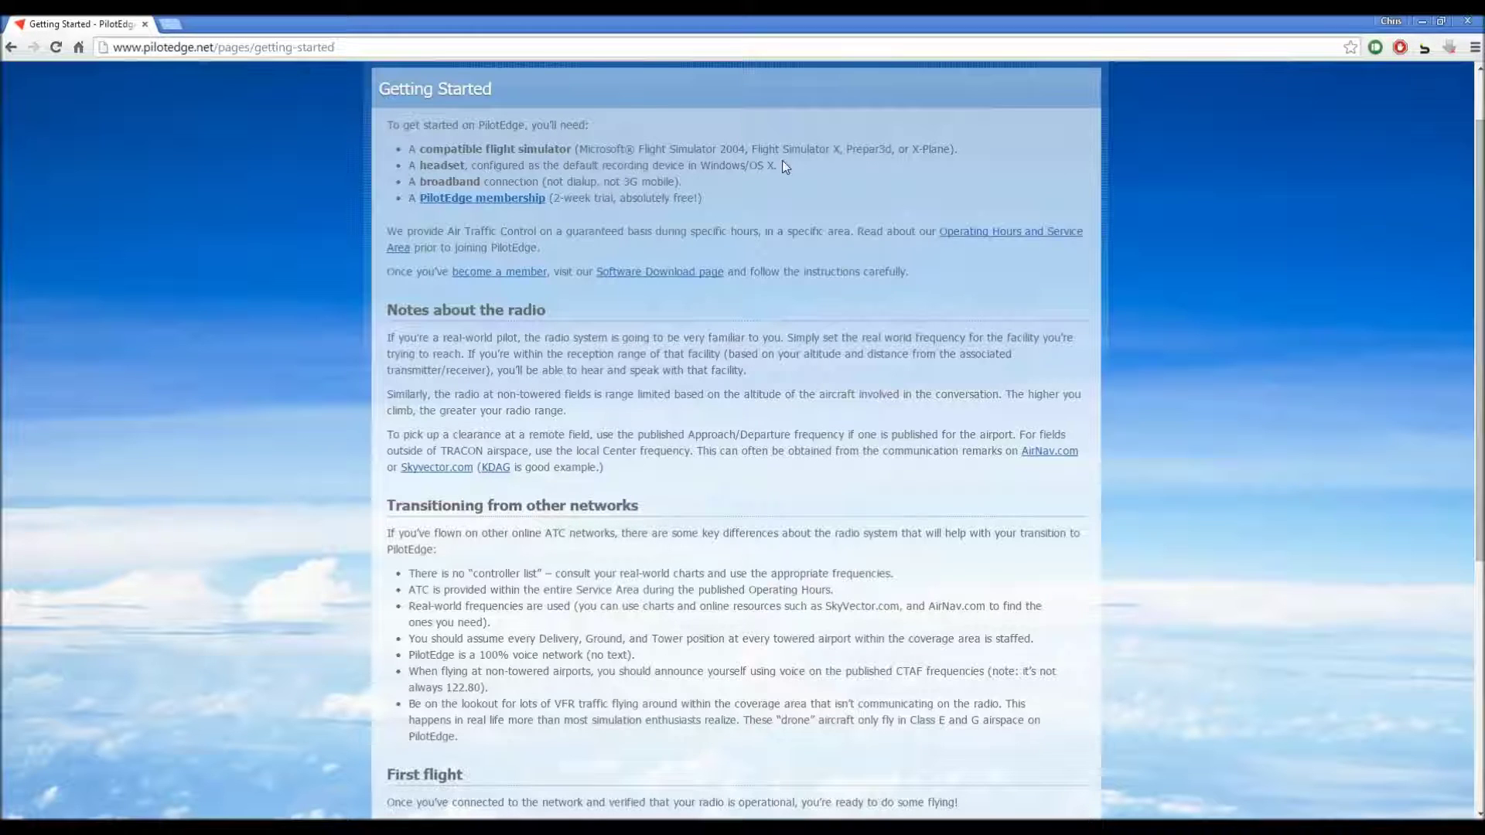
pyautogui.click(539, 199)
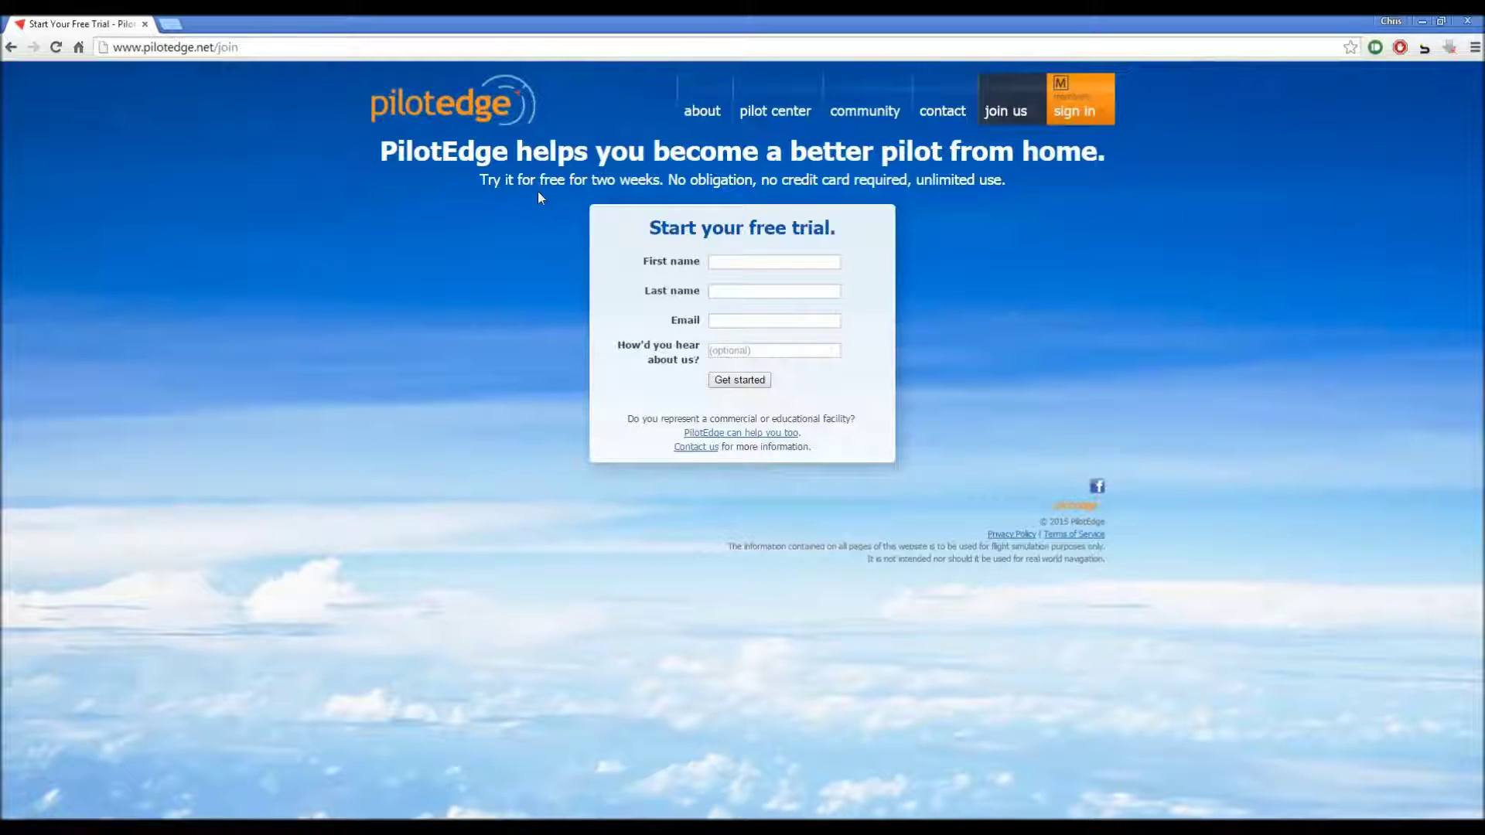
# Sign in to the existing PilotEdge account with the saved e-mail and password
pyautogui.click(1081, 116)
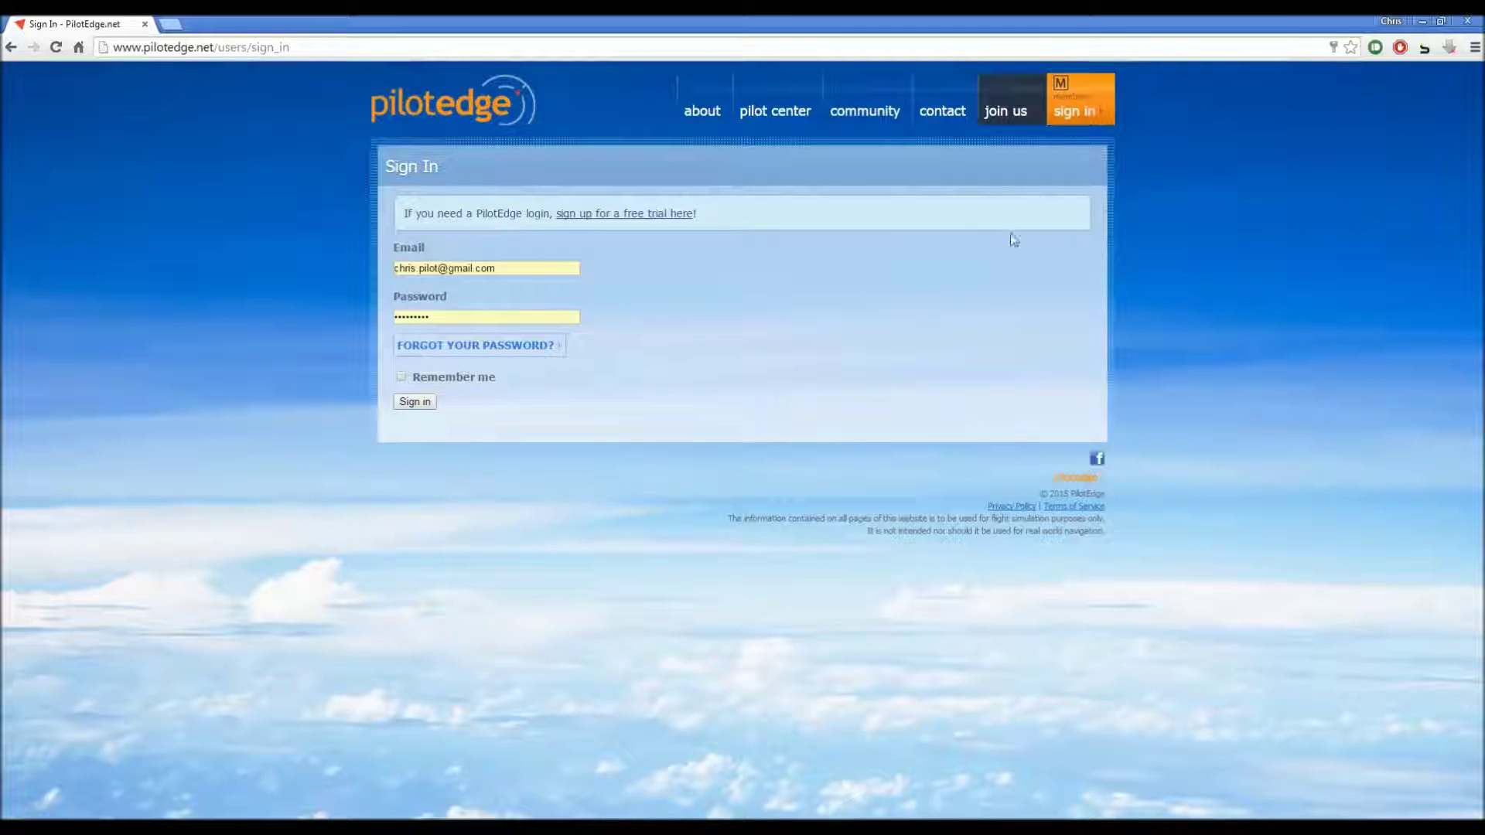
pyautogui.click(416, 402)
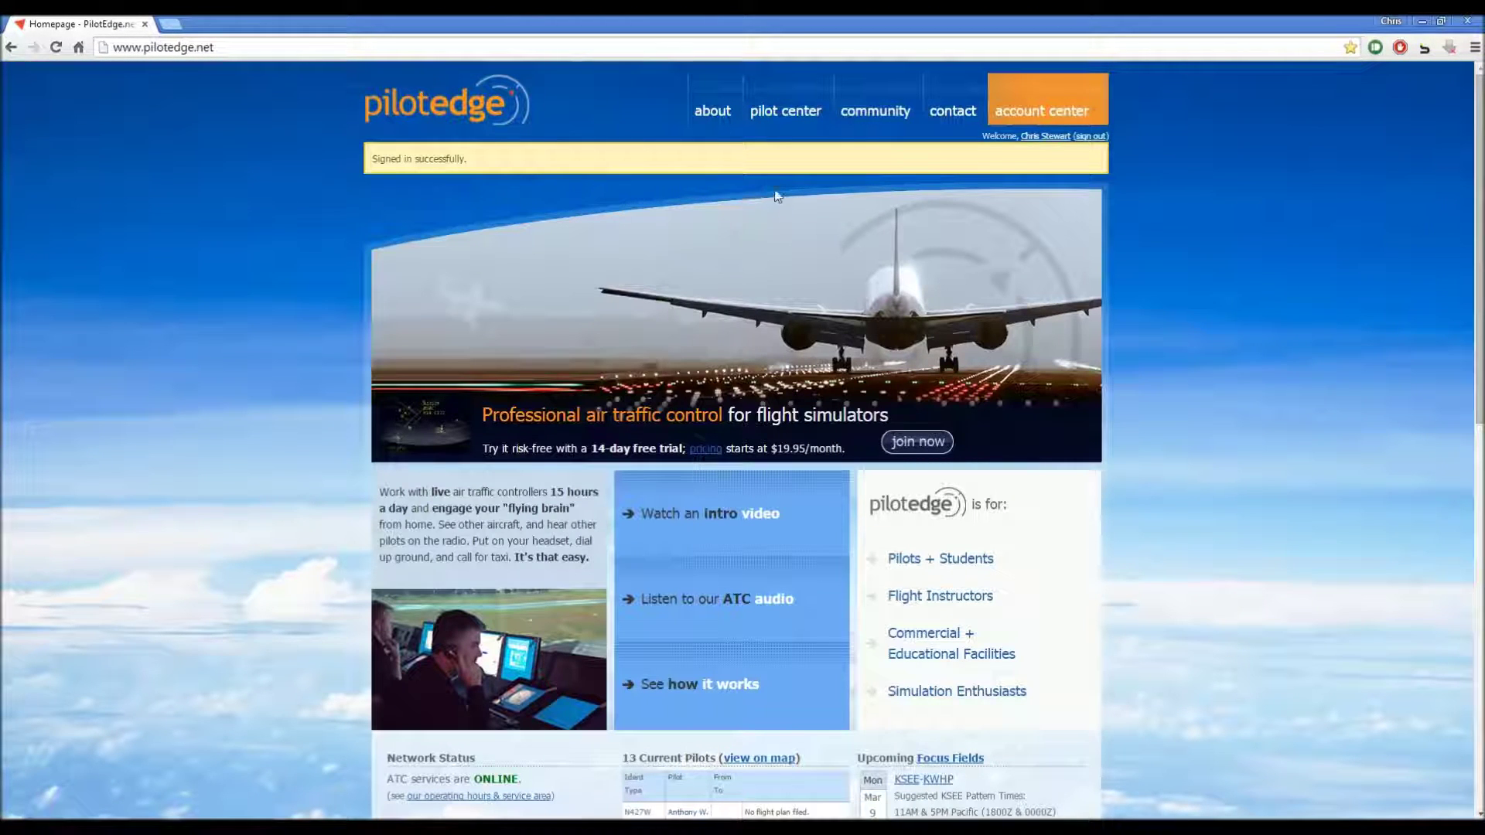
# From the Download Software page, open the P3D configuration instructions in a separate tab and go to the downloads for P3D
pyautogui.moveTo(785, 123)
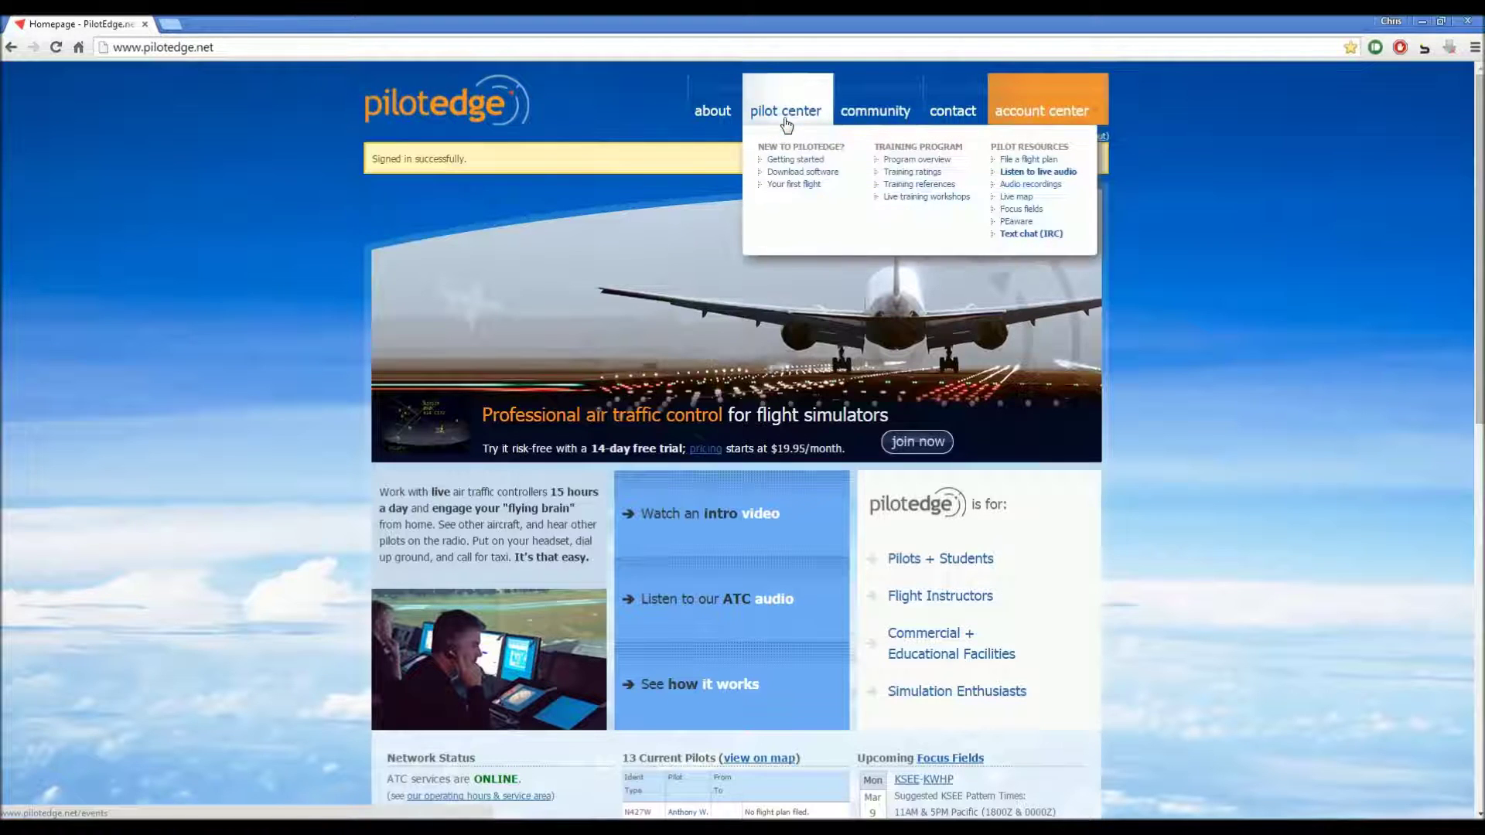
pyautogui.click(802, 175)
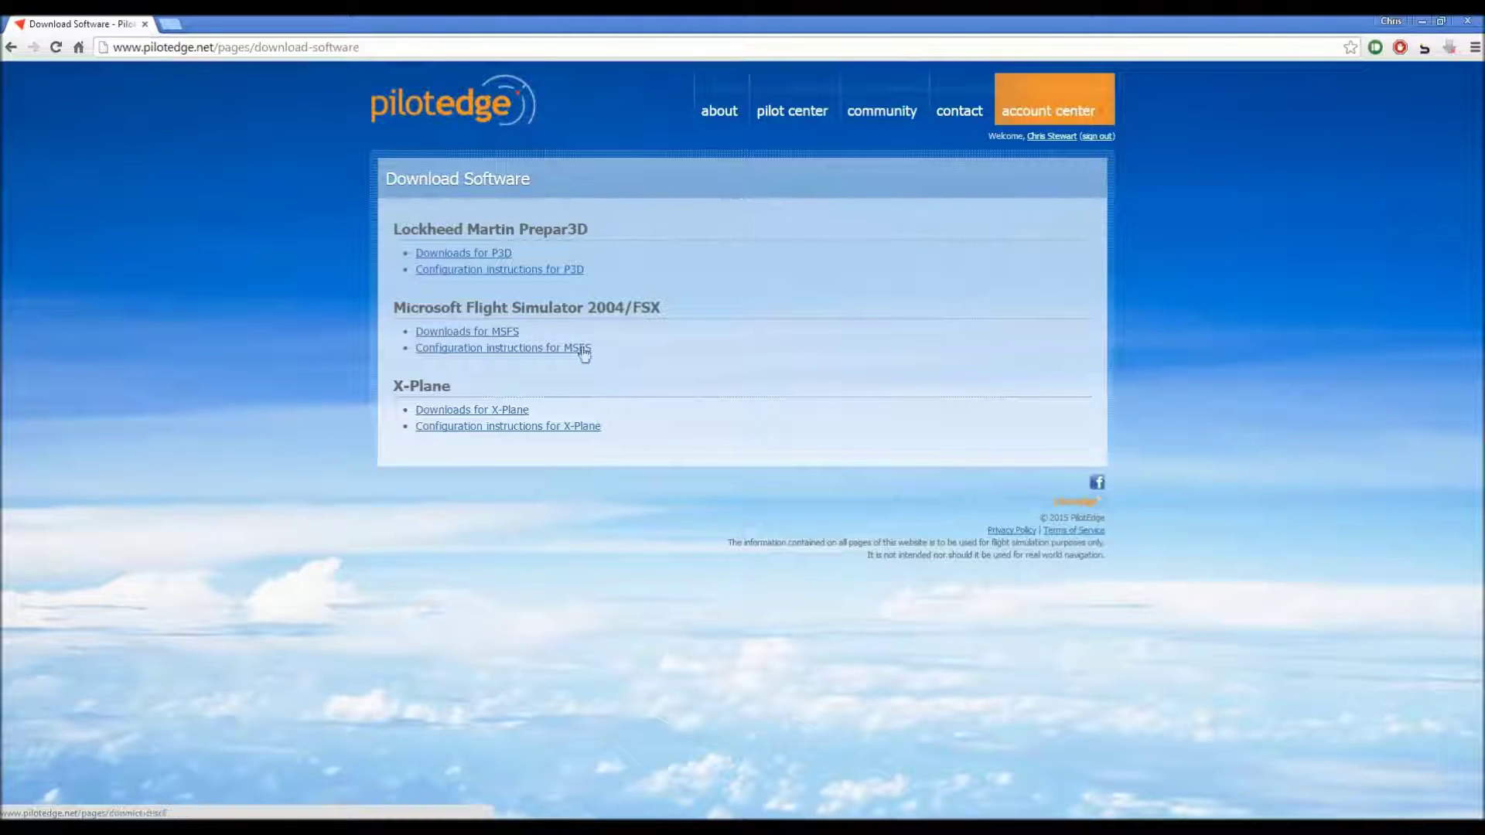
pyautogui.rightClick(570, 275)
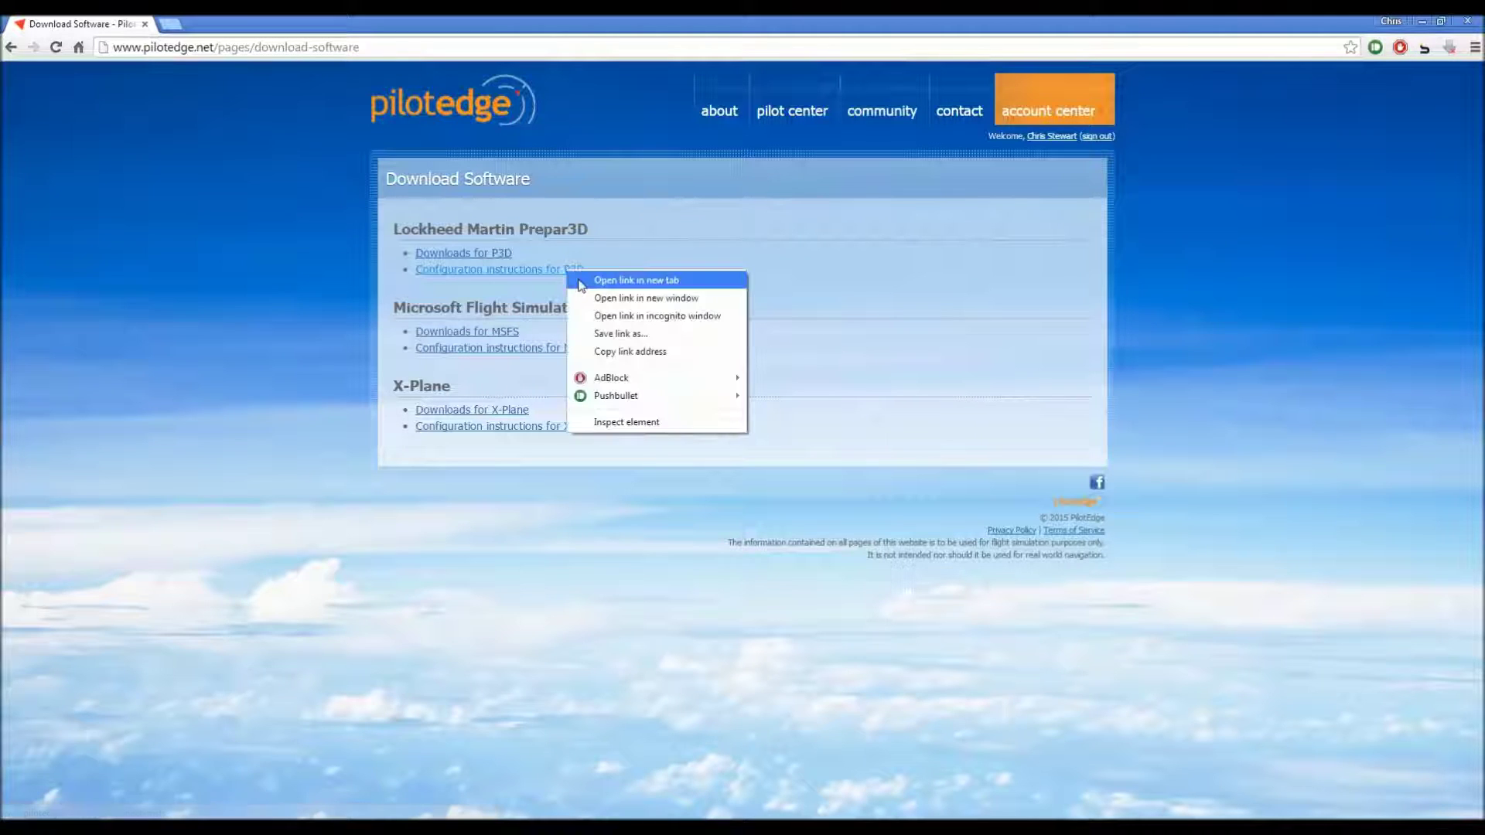
pyautogui.click(618, 280)
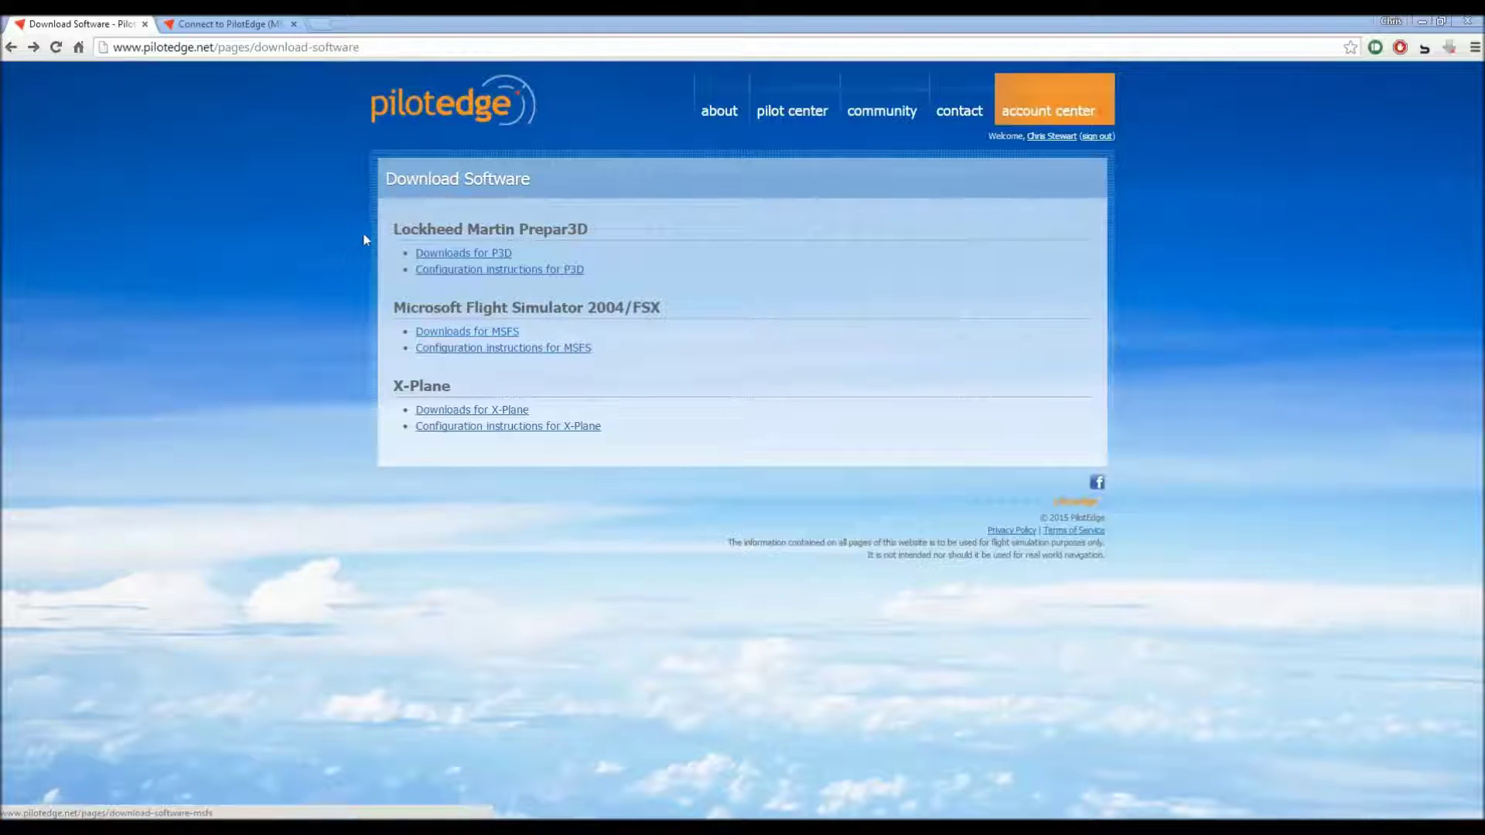
pyautogui.click(500, 256)
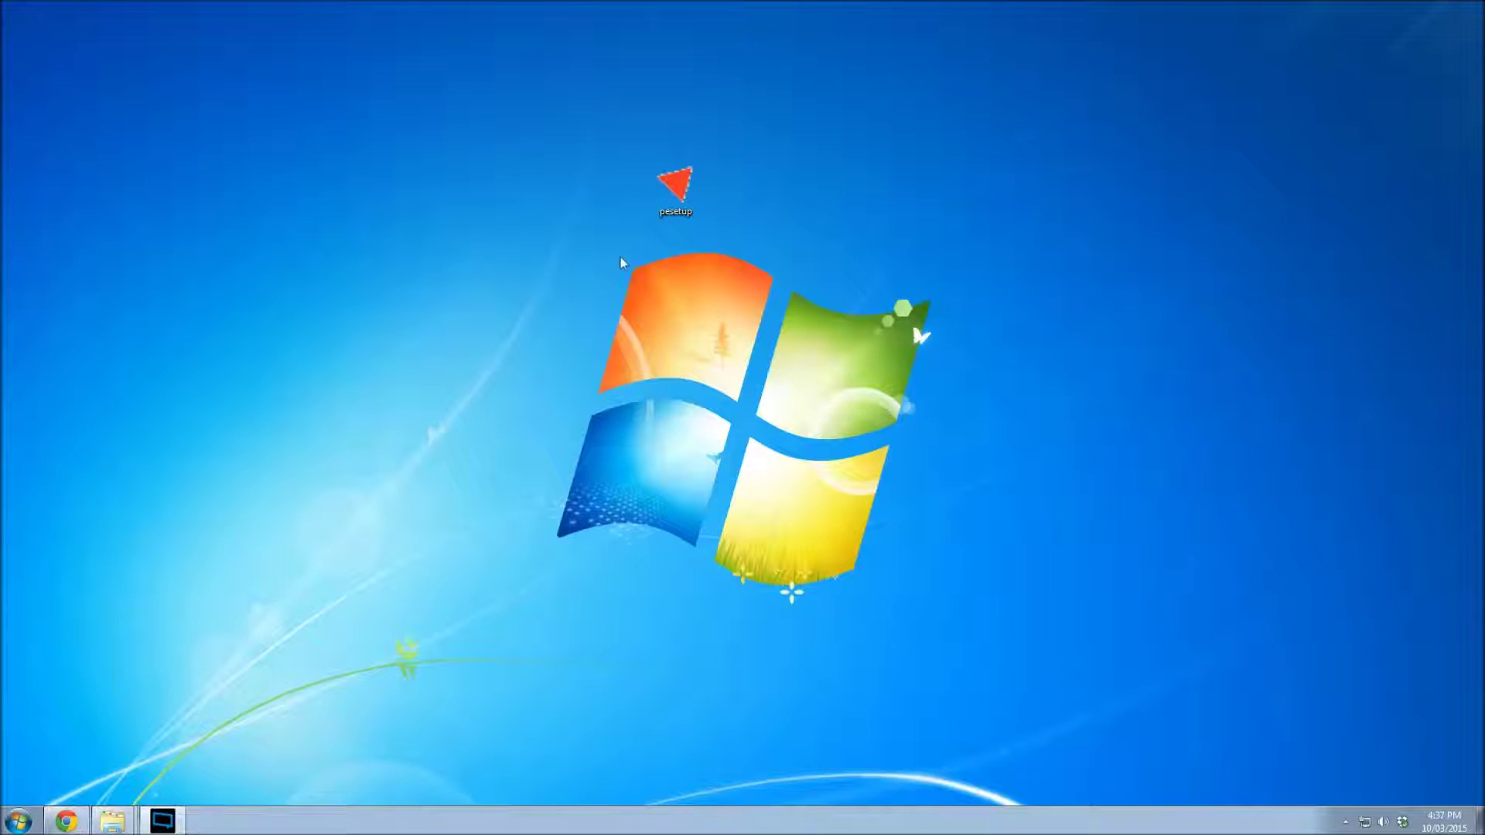
# Launch the pesetup installer from the desktop and accept the PilotEdge license agreement
pyautogui.doubleClick(680, 193)
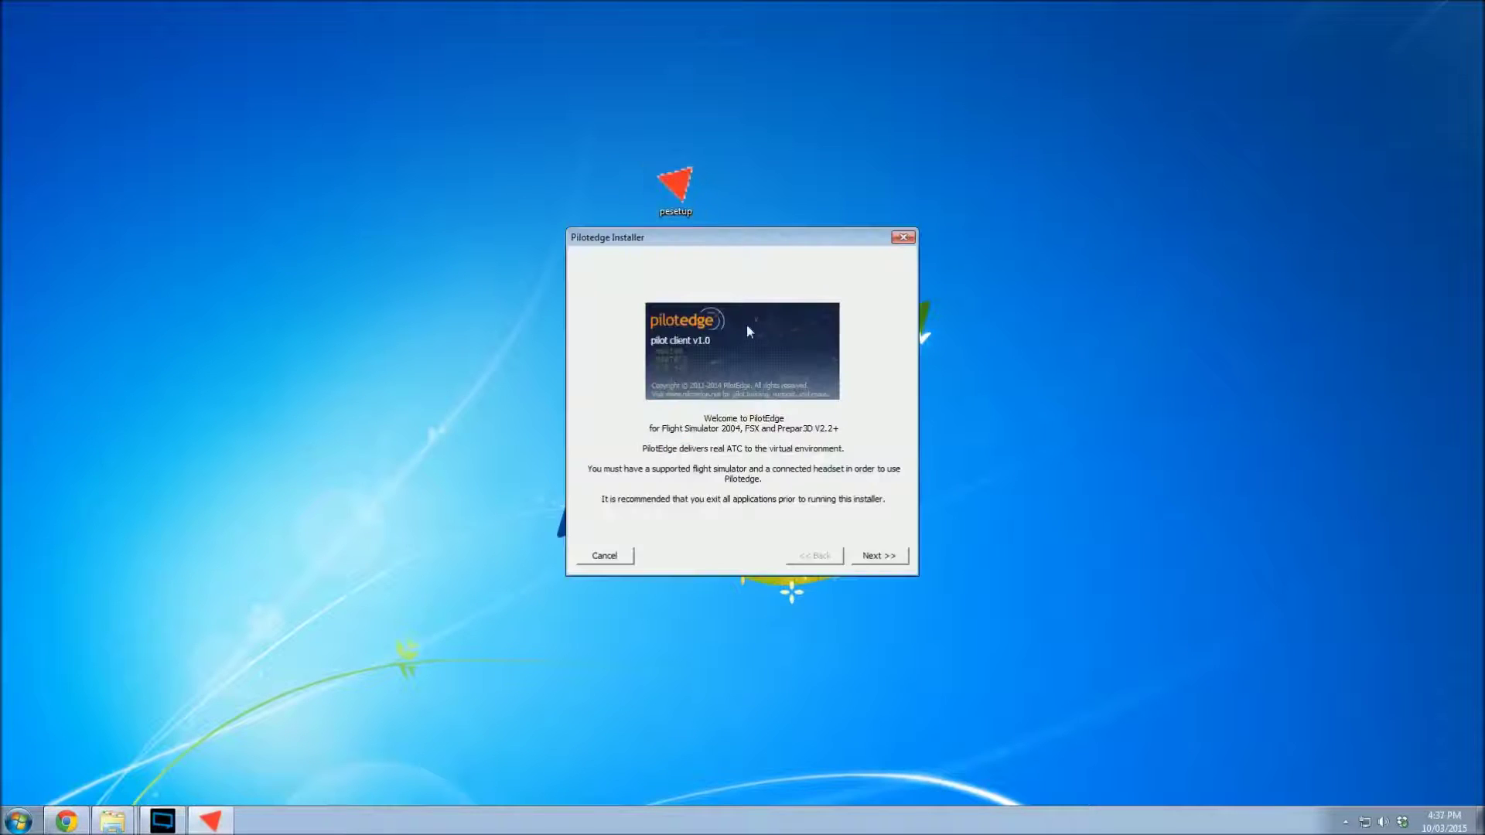
pyautogui.click(898, 558)
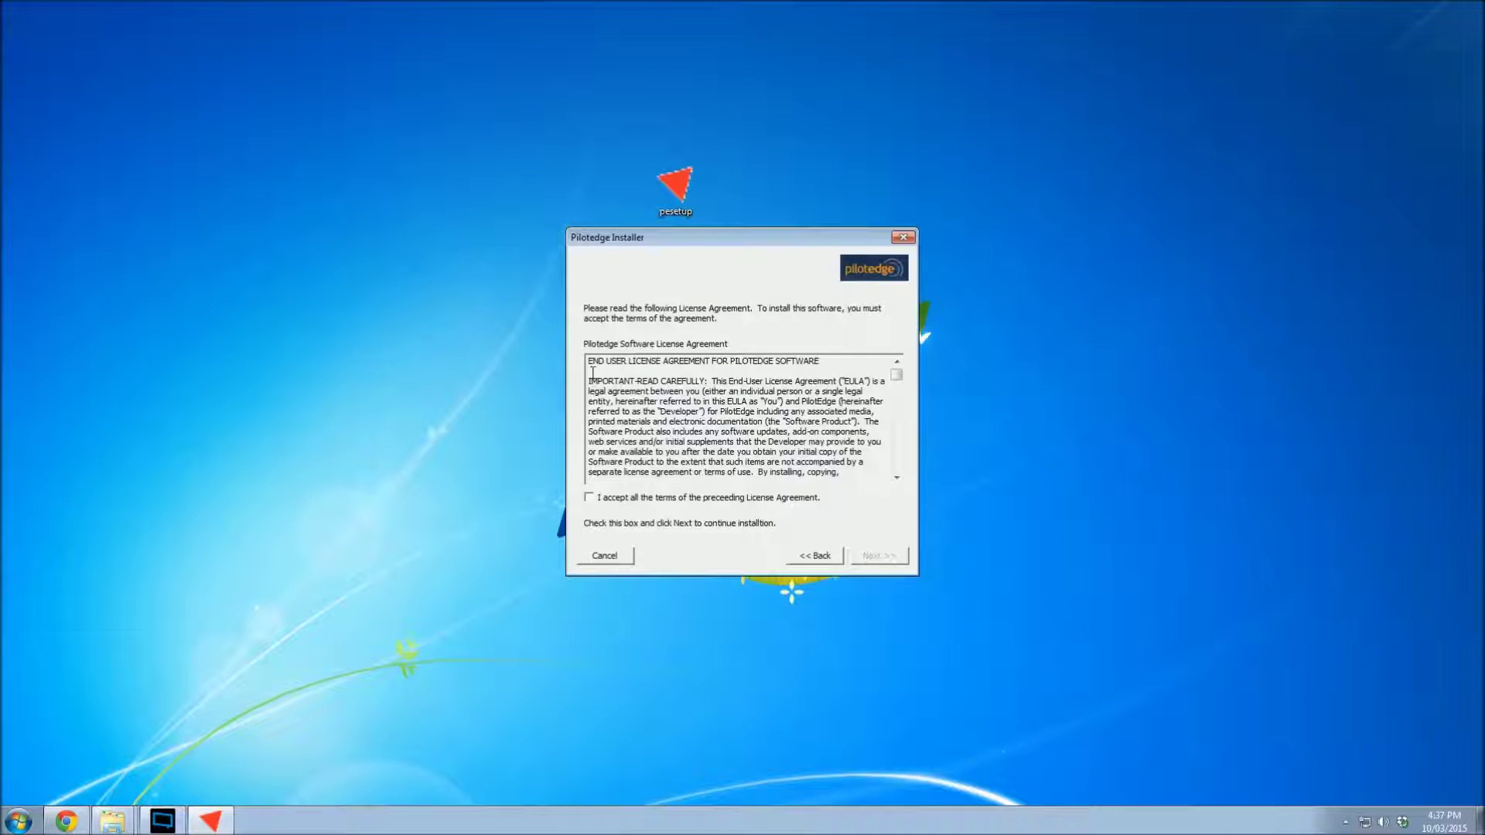
pyautogui.click(590, 499)
pyautogui.click(891, 561)
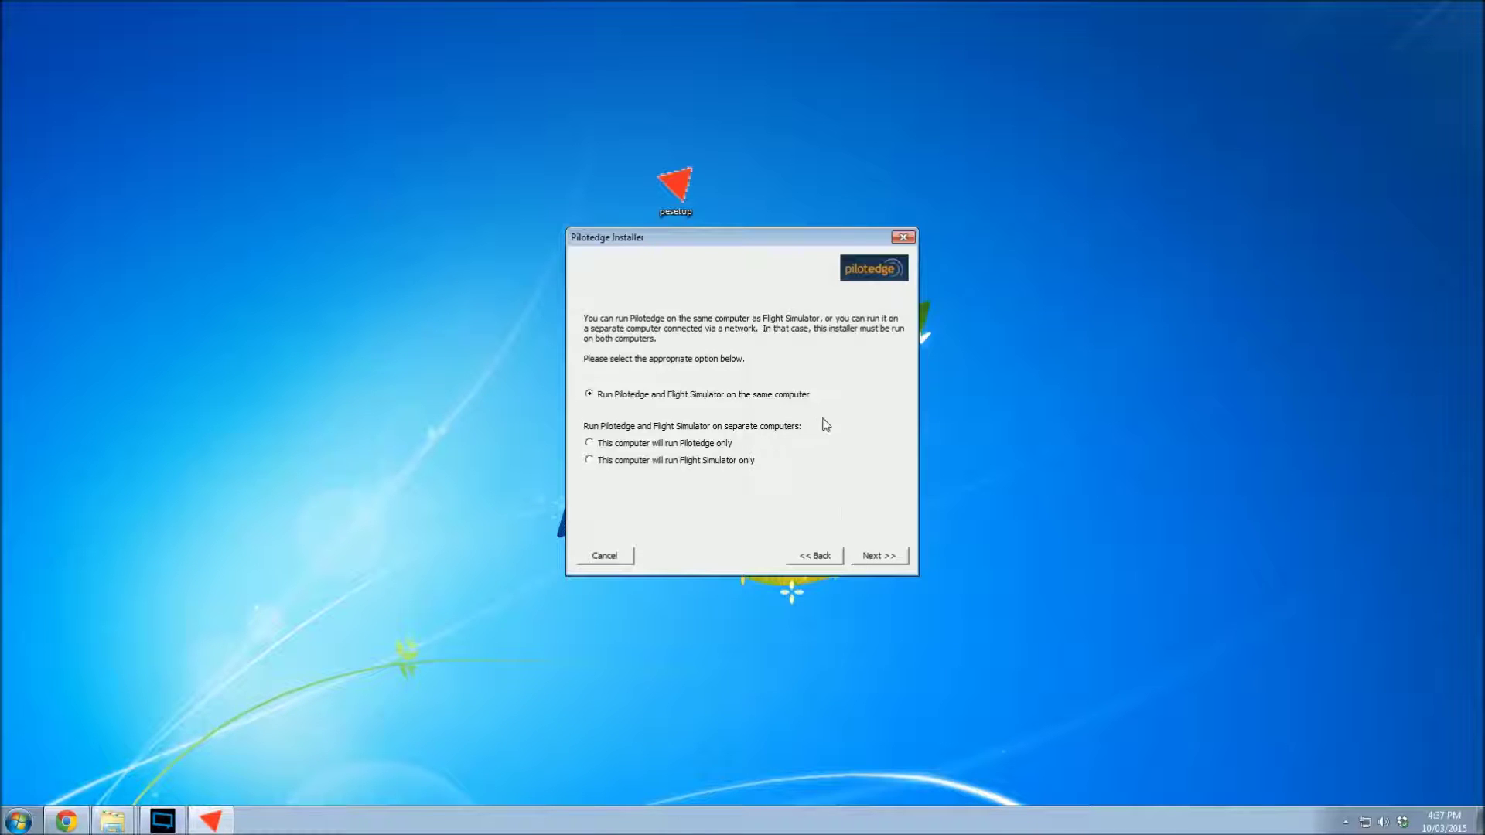
# Install PilotEdge on the same computer in the default directory for Microsoft Flight Simulator X and Lockheed Martin Prepar3D, and finish the installer
pyautogui.click(876, 562)
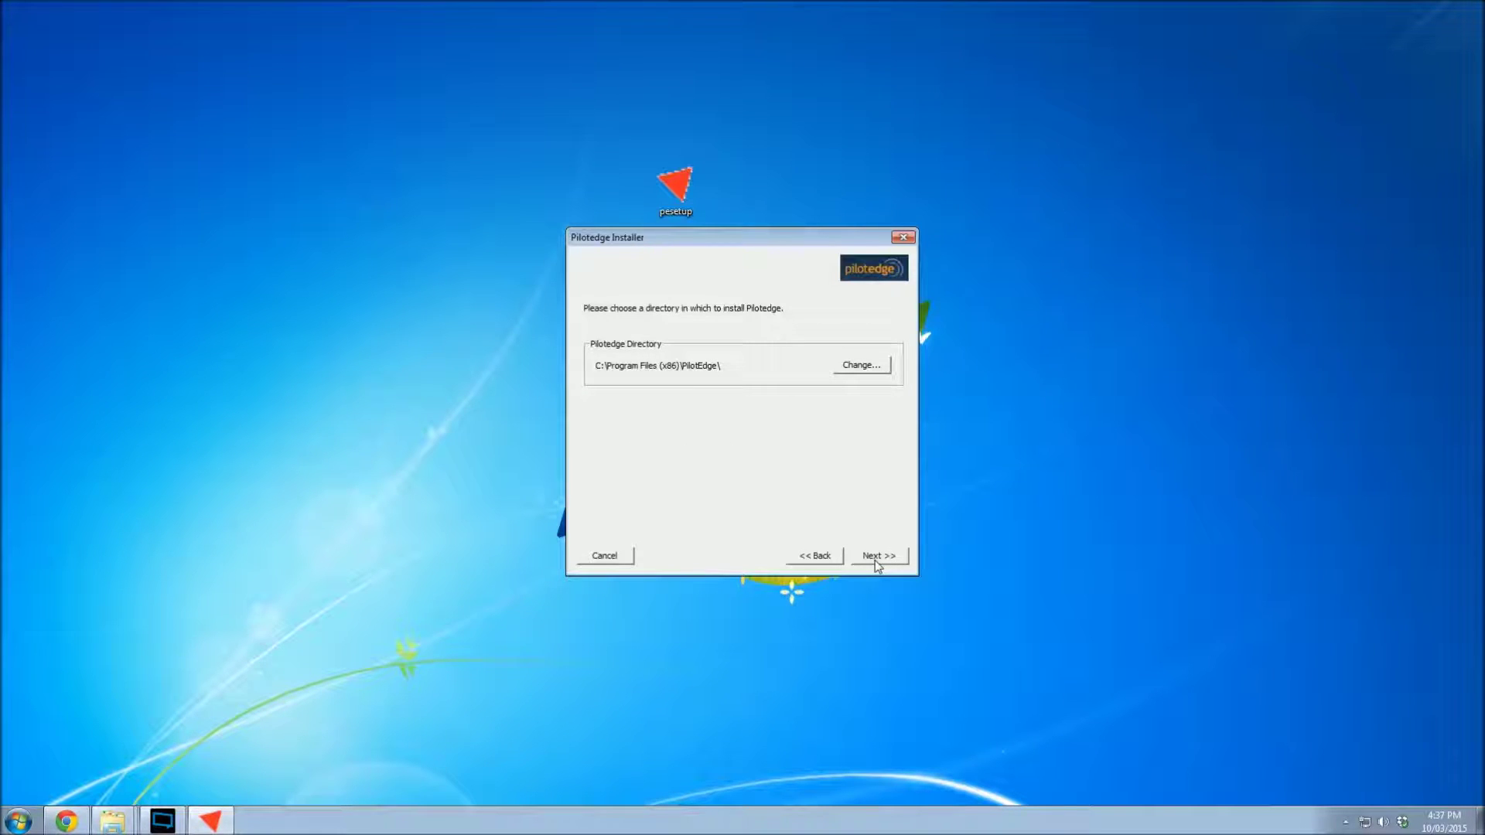
pyautogui.click(875, 560)
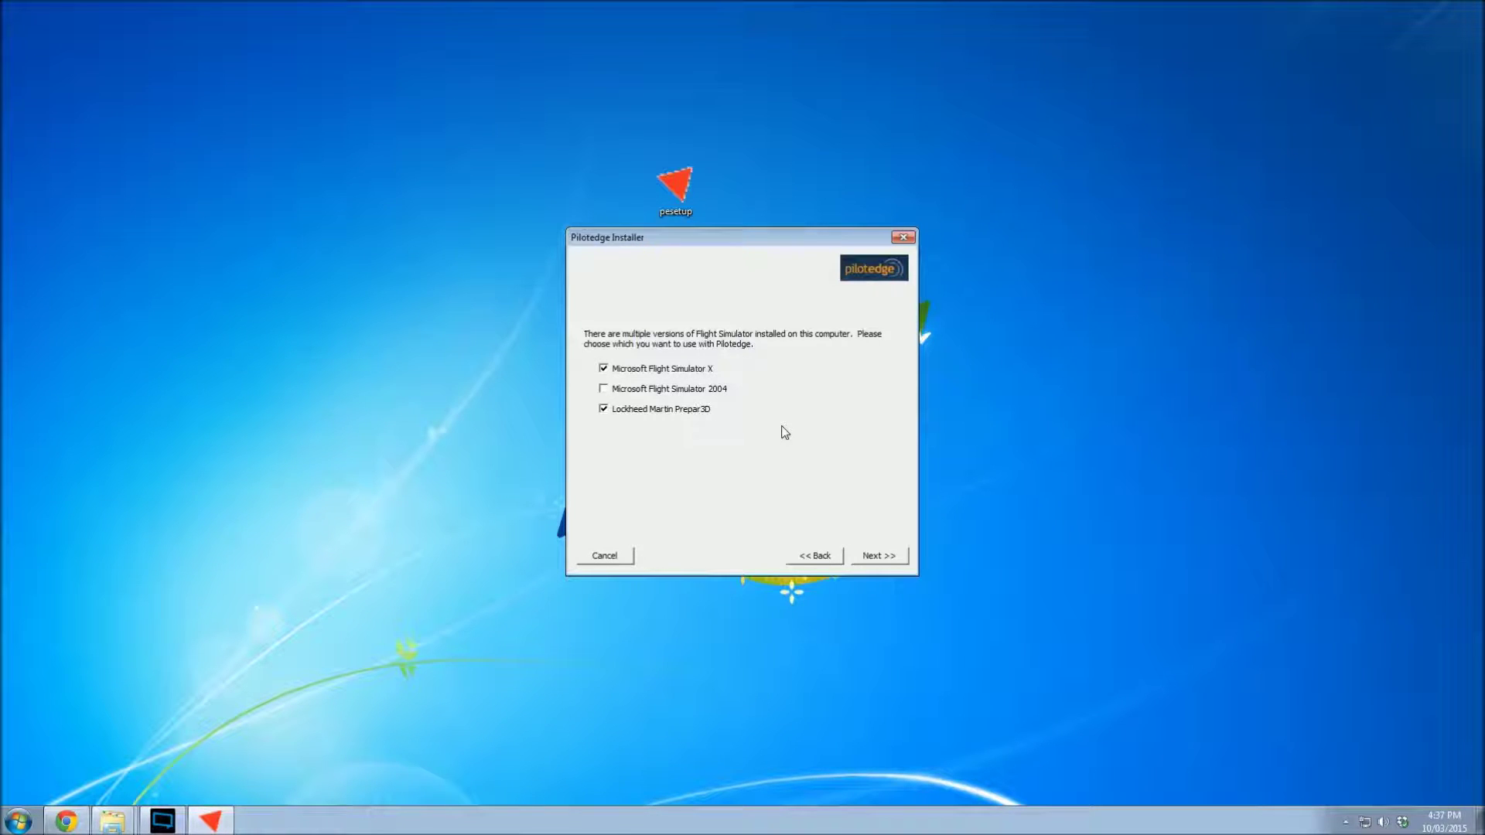
pyautogui.click(887, 560)
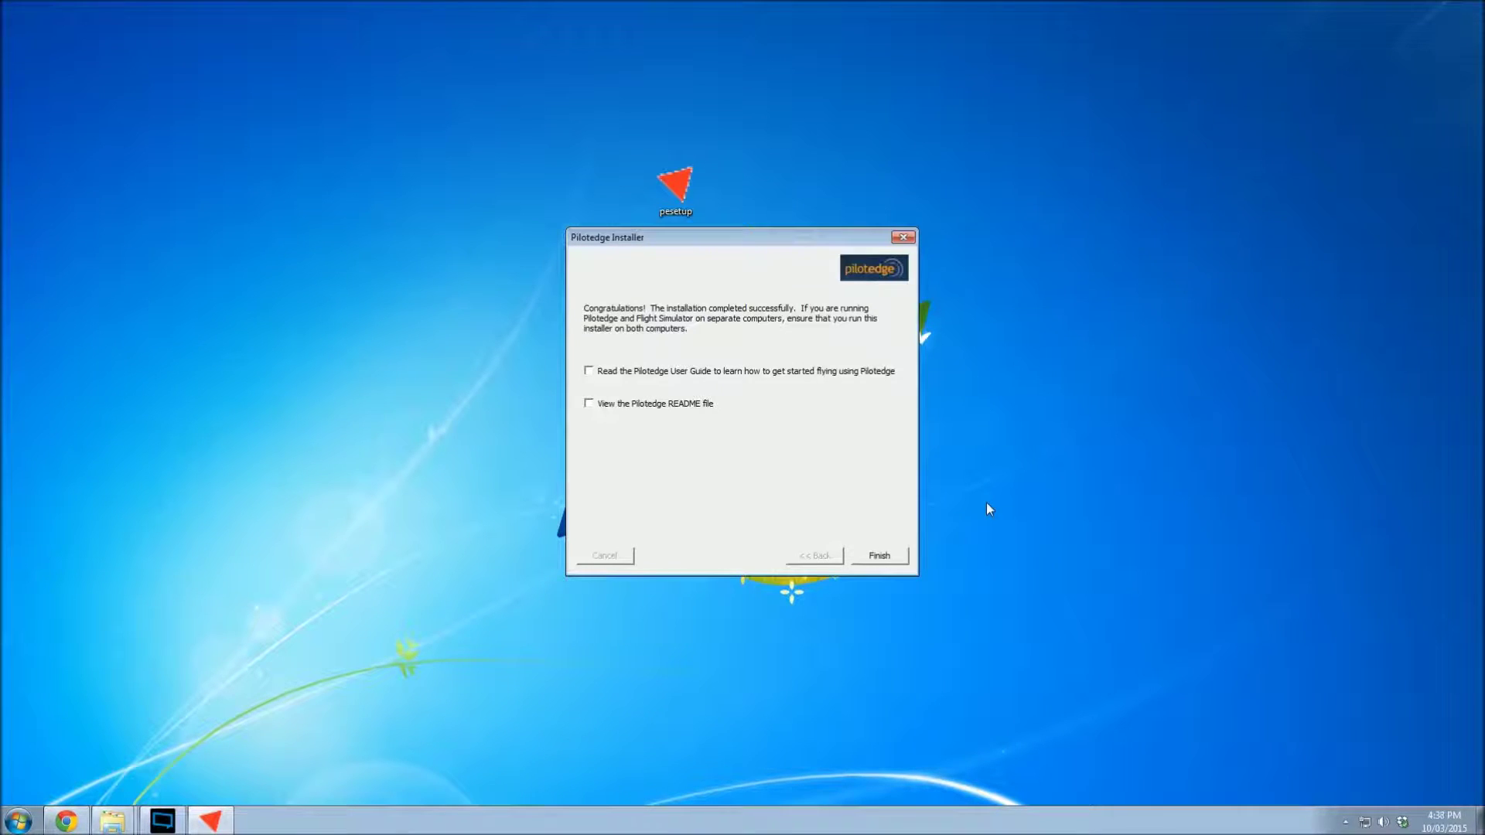
pyautogui.press('Return')
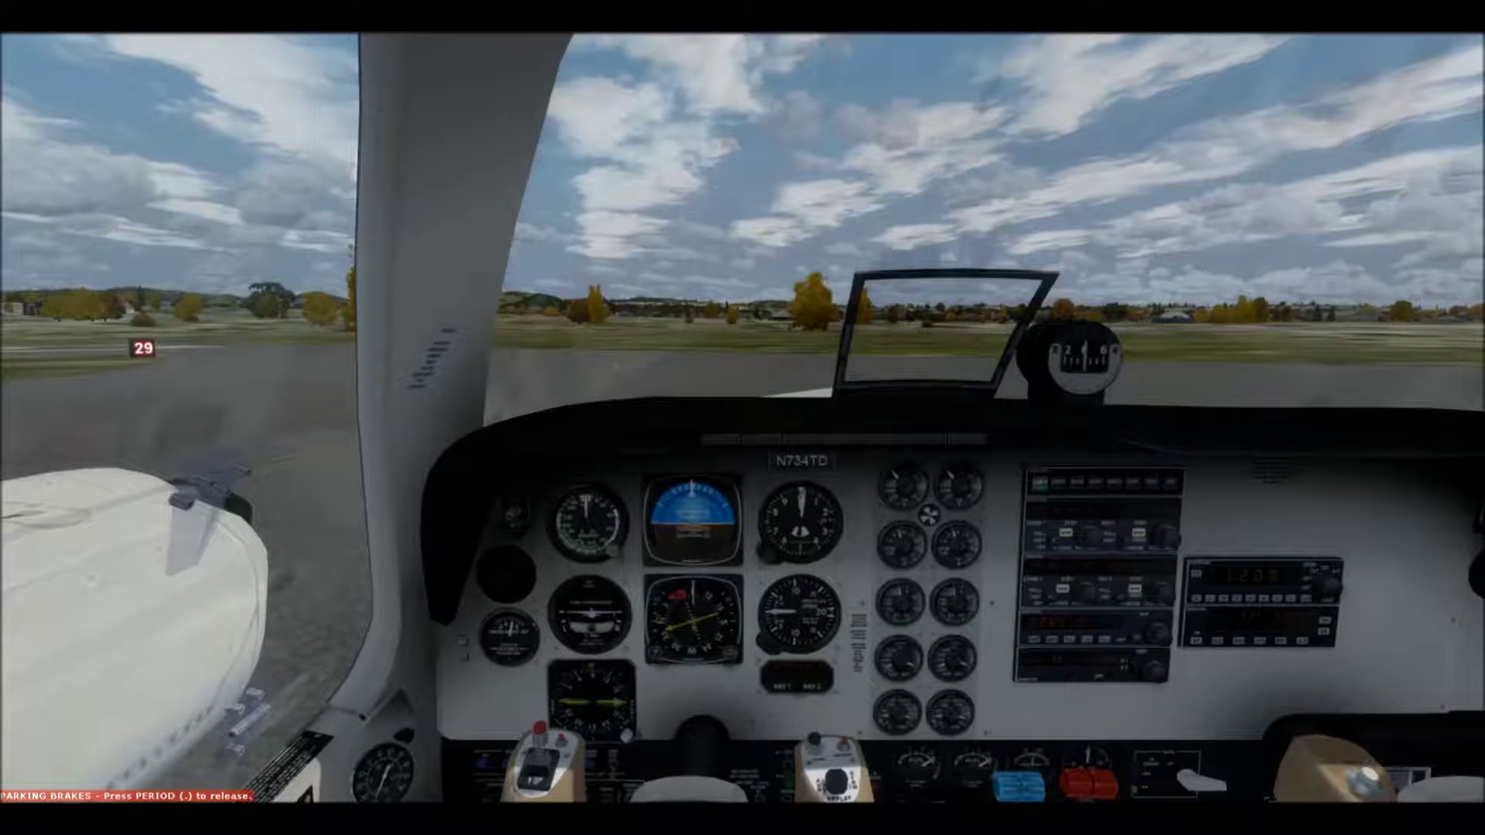
# In Prepar3D's Realism settings, enable crash and damage detection, disallow collisions with other aircraft, and save the settings
pyautogui.click(166, 27)
pyautogui.moveTo(220, 286)
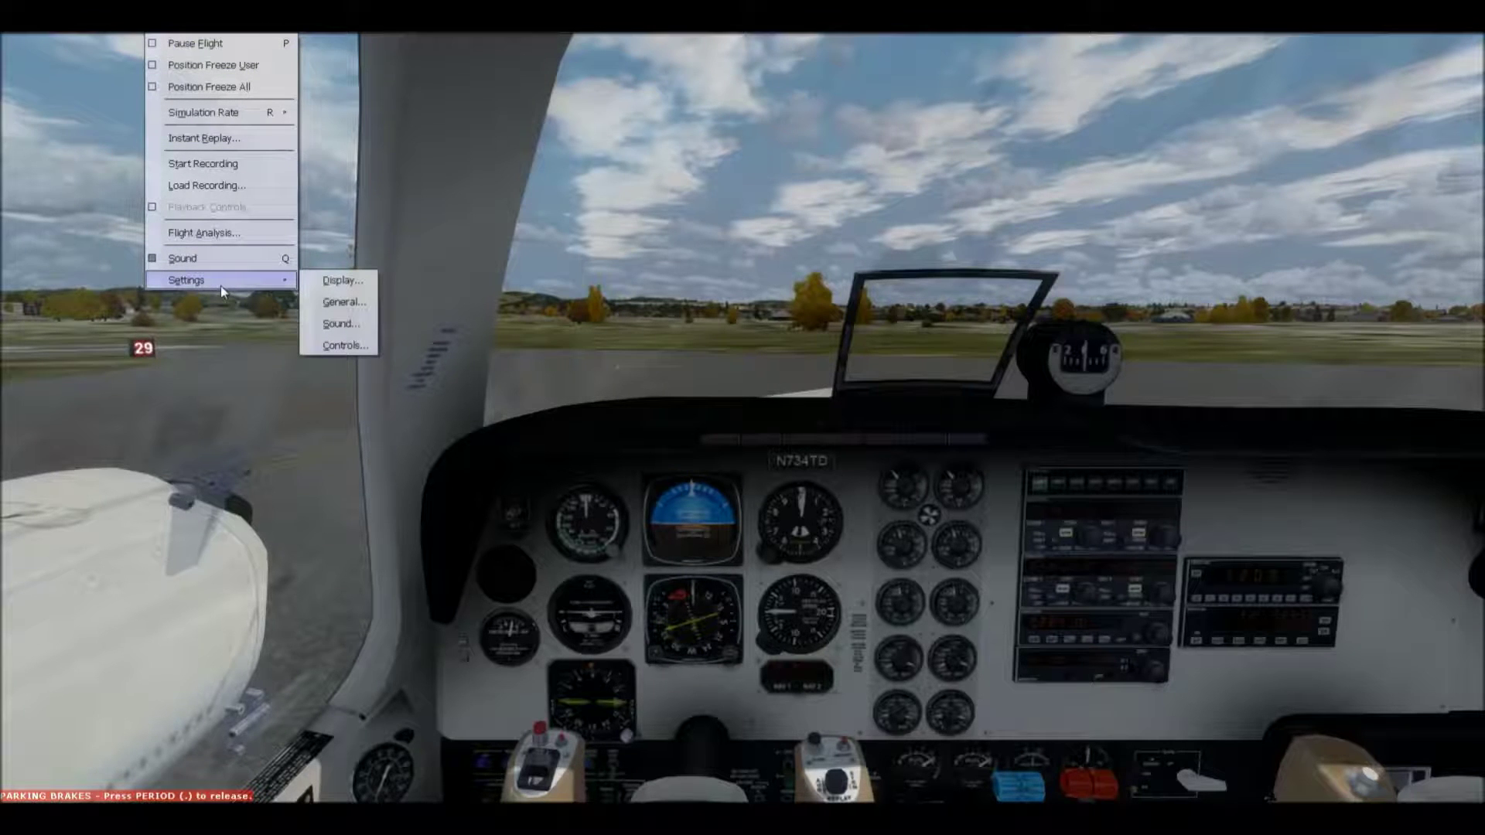
pyautogui.click(358, 303)
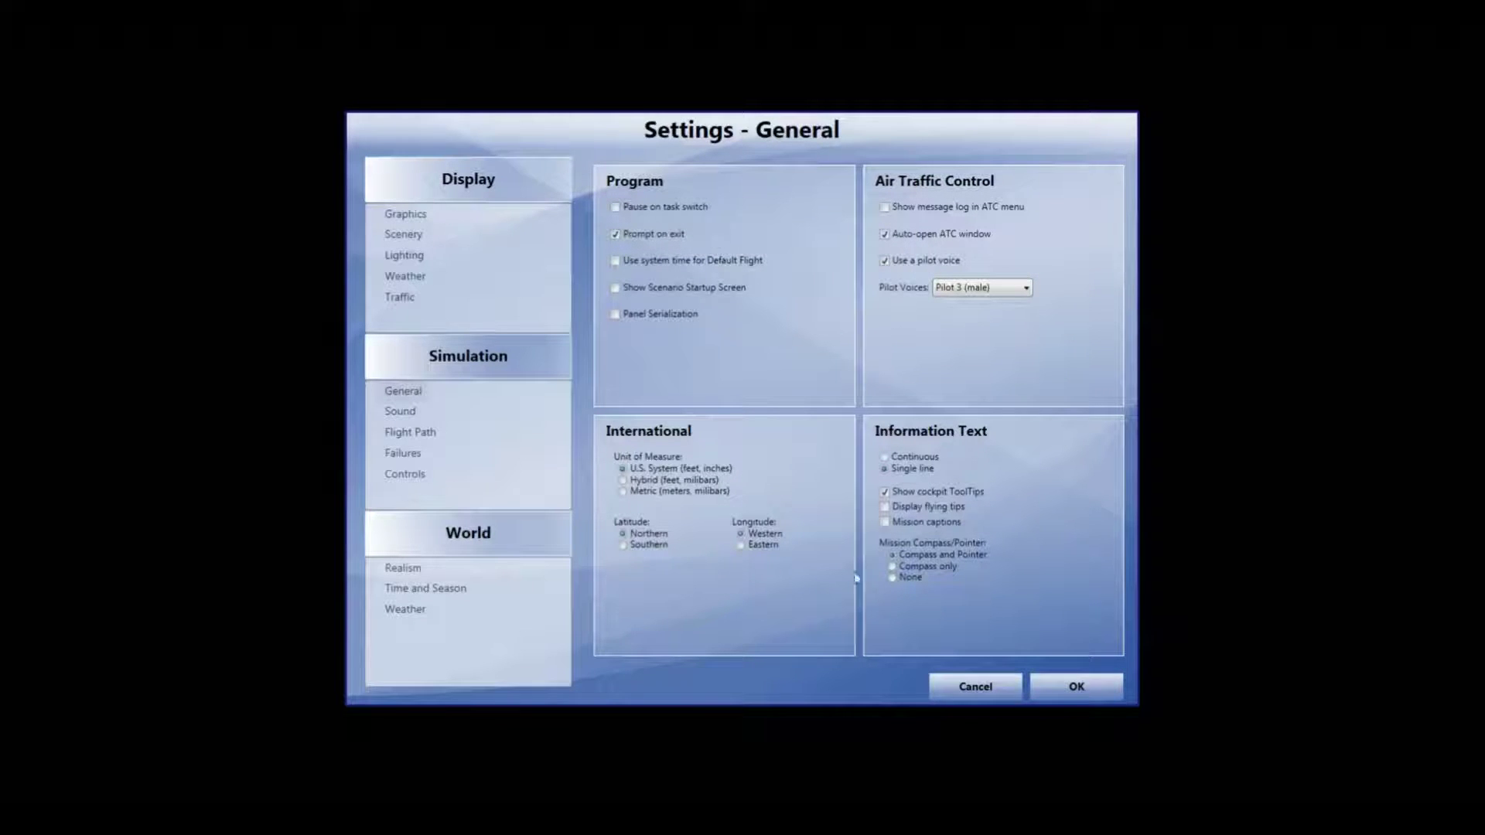
pyautogui.click(398, 572)
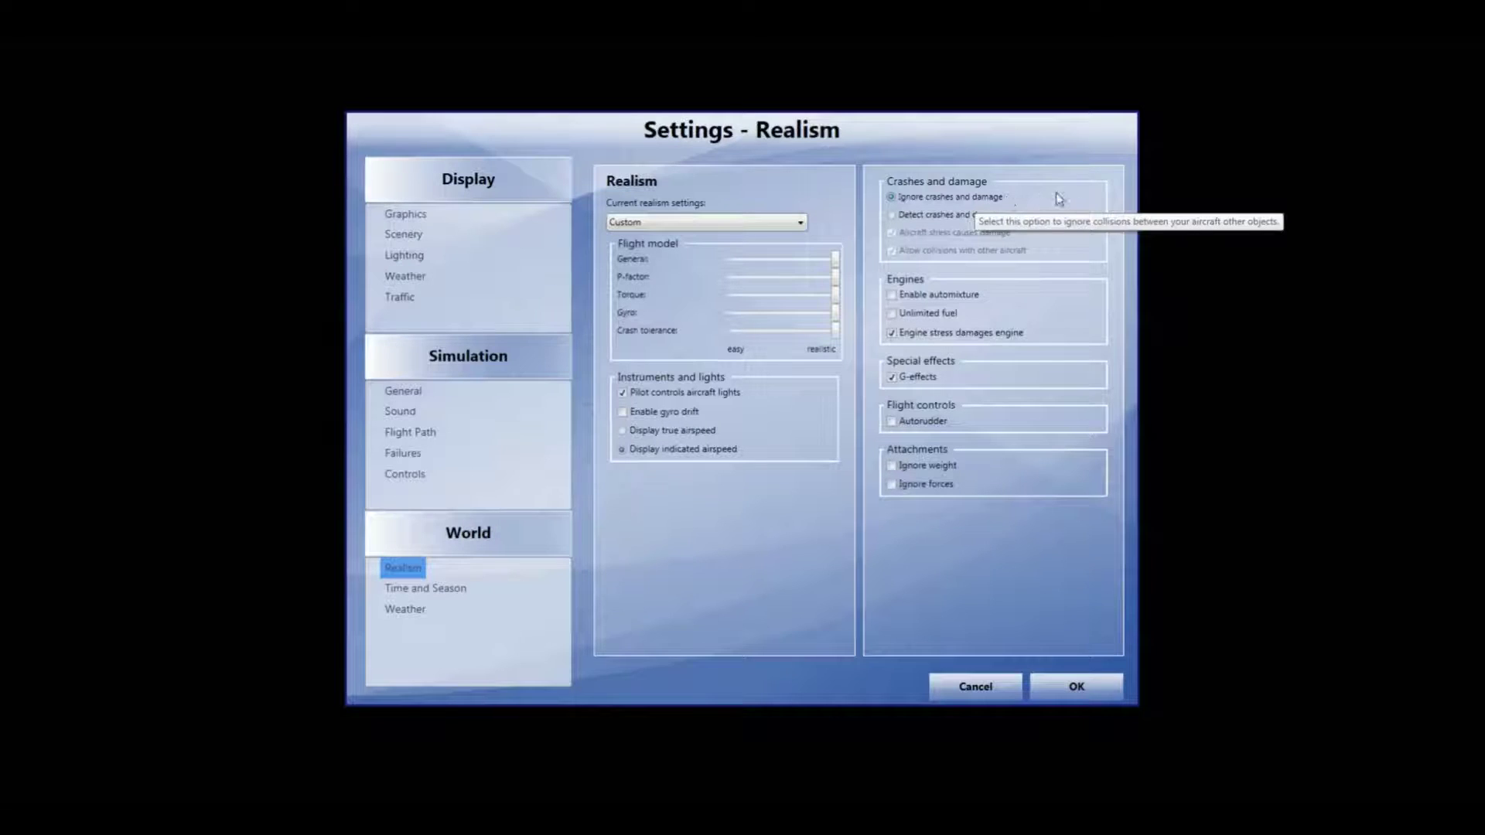
pyautogui.click(894, 216)
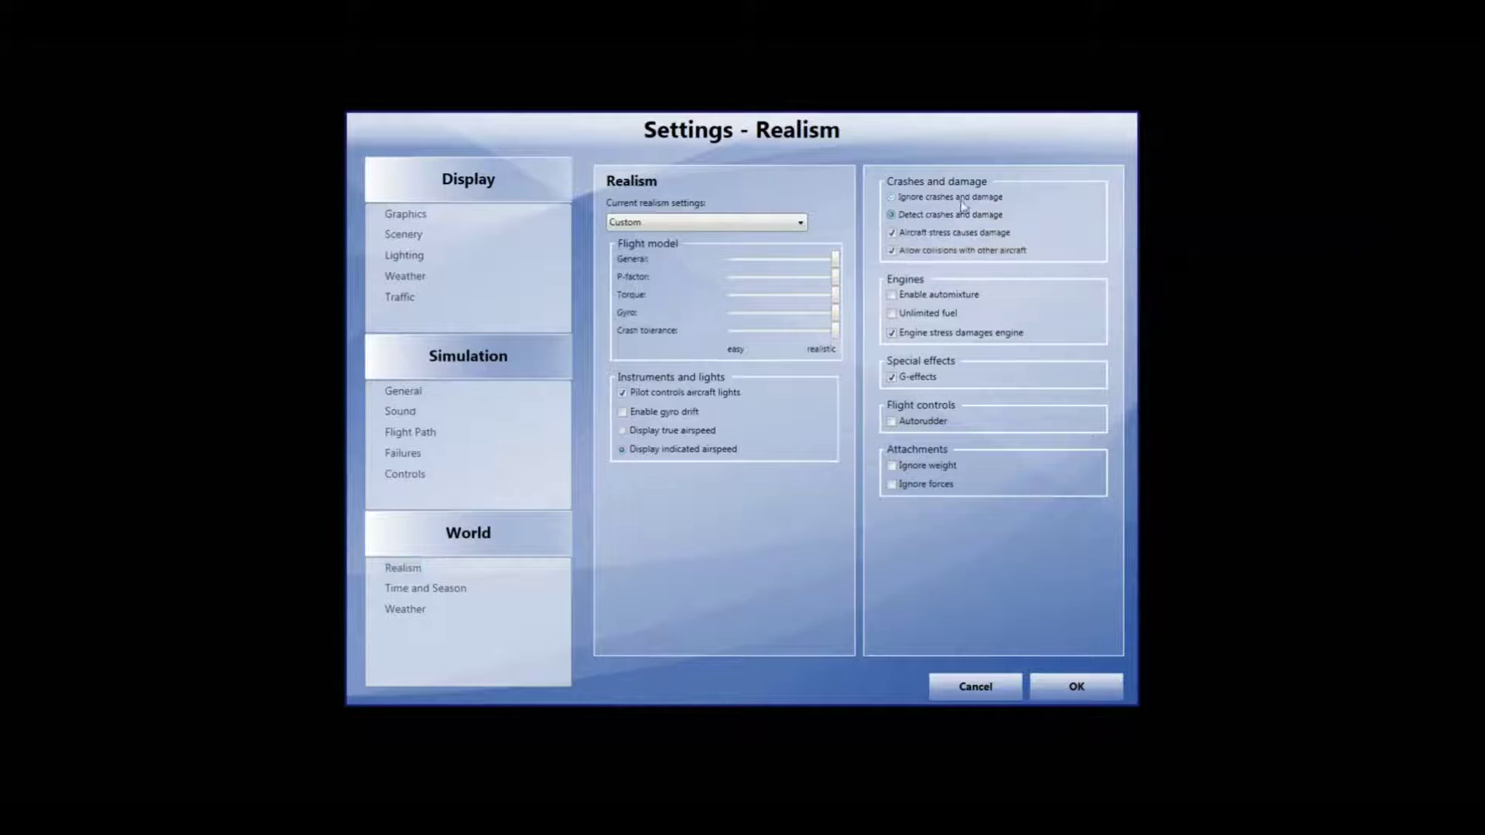
pyautogui.click(927, 257)
pyautogui.click(1078, 690)
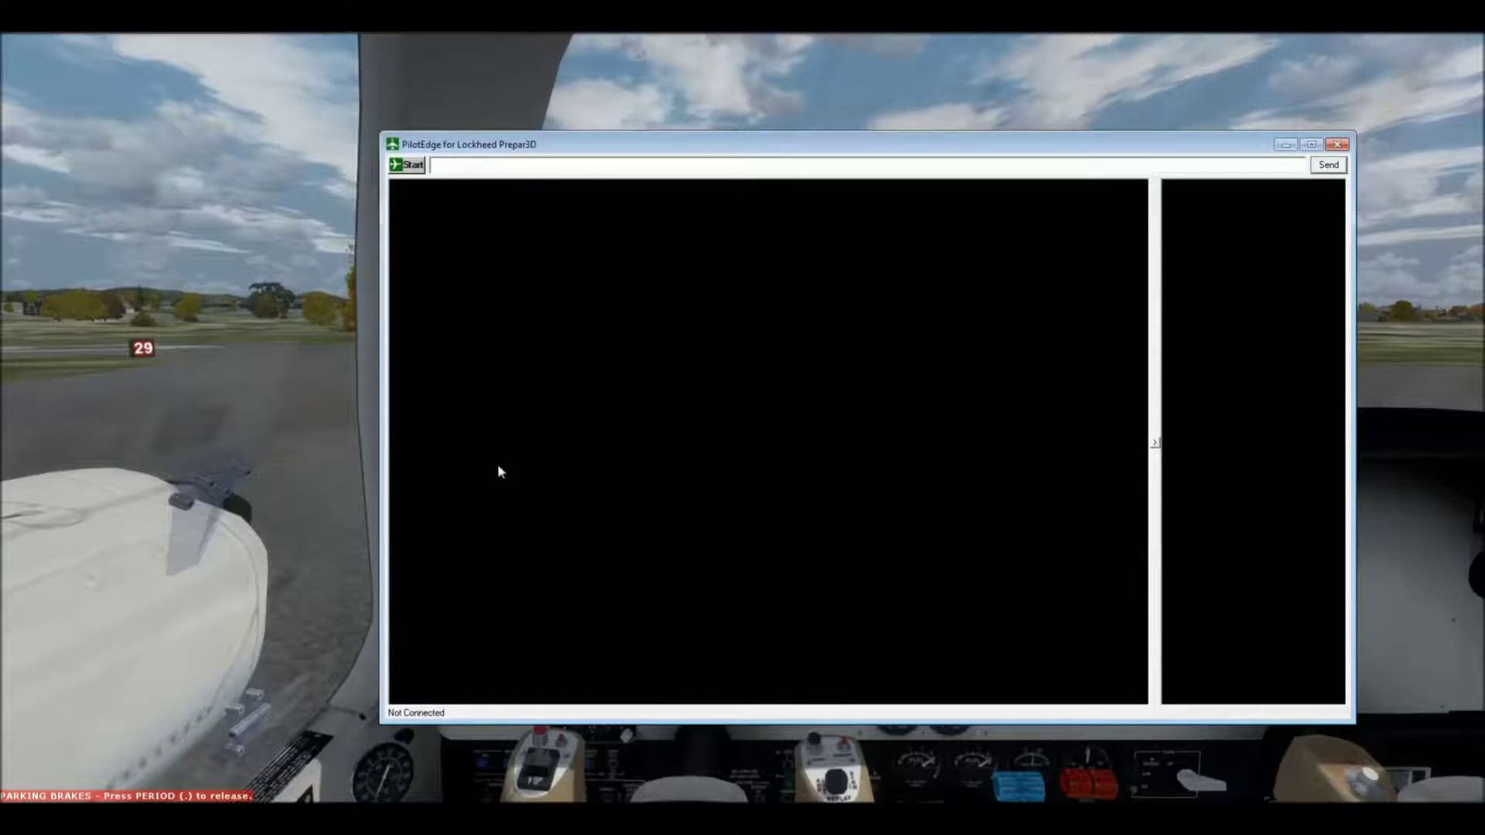
# In the PilotEdge client's voice options, assign Left Ctrl as the push-to-talk key and save the options
pyautogui.click(417, 172)
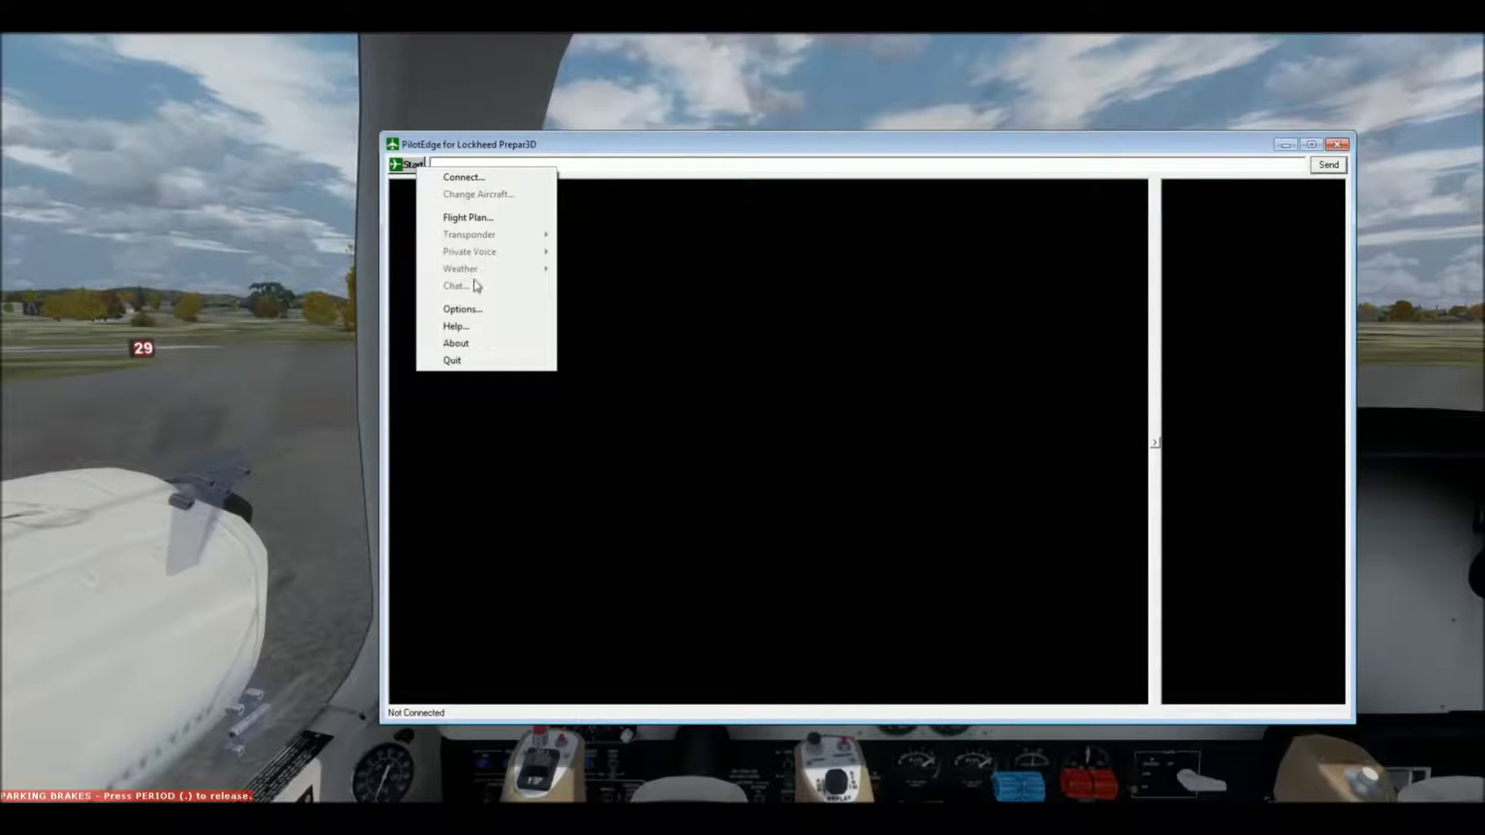
pyautogui.click(475, 312)
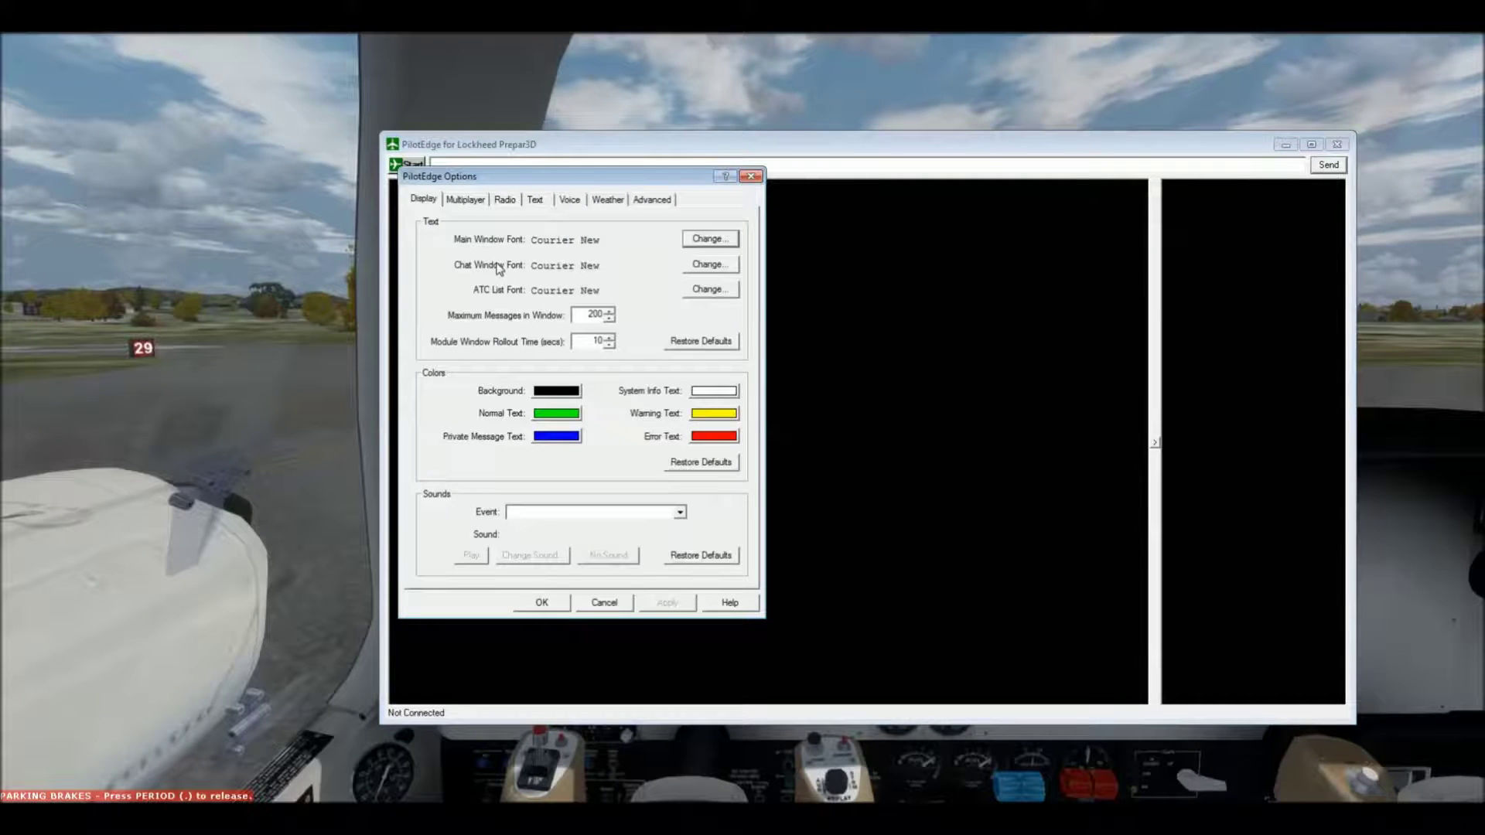
pyautogui.click(570, 201)
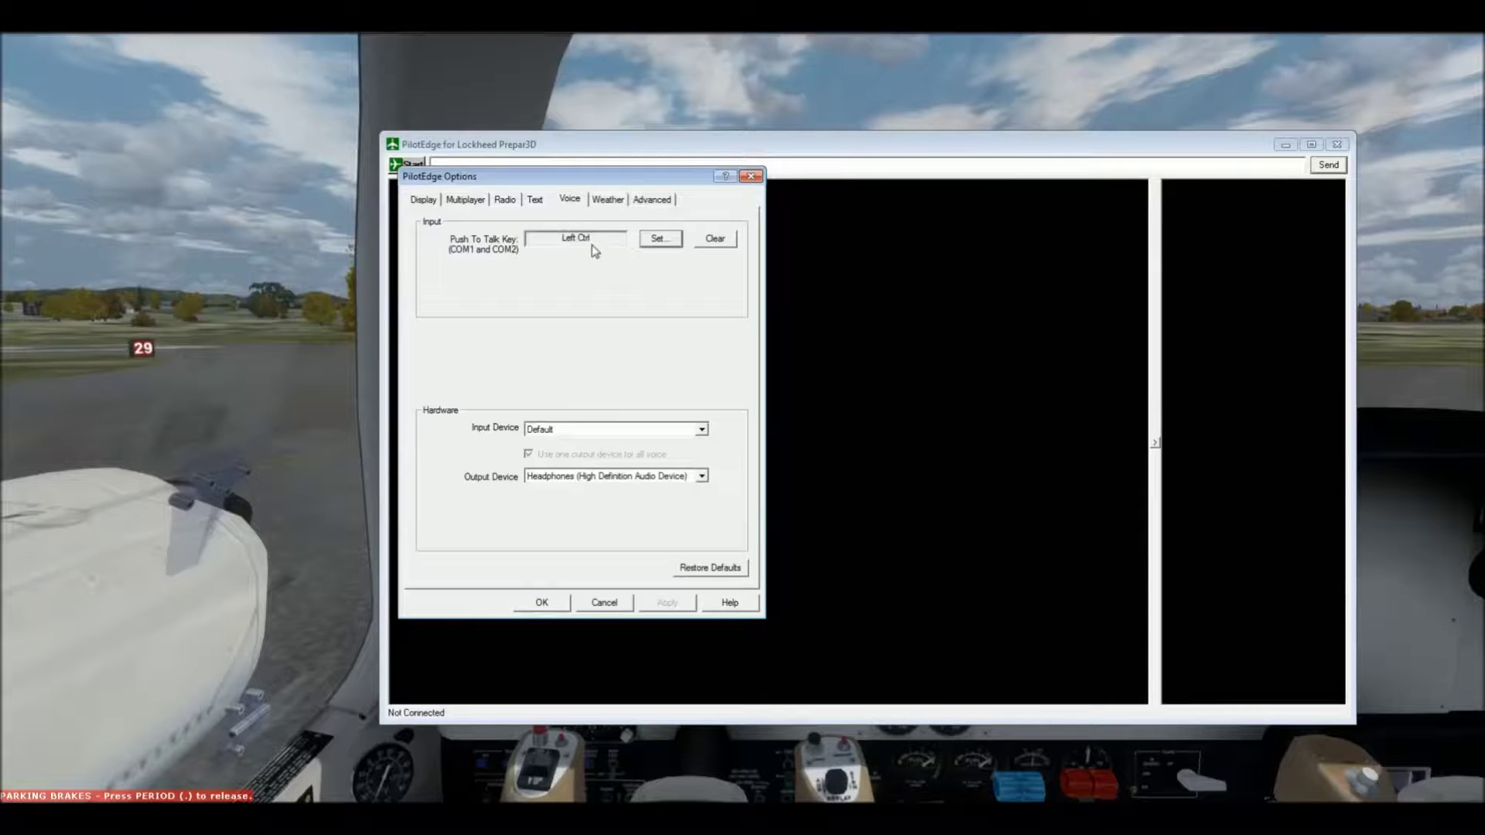
pyautogui.click(667, 246)
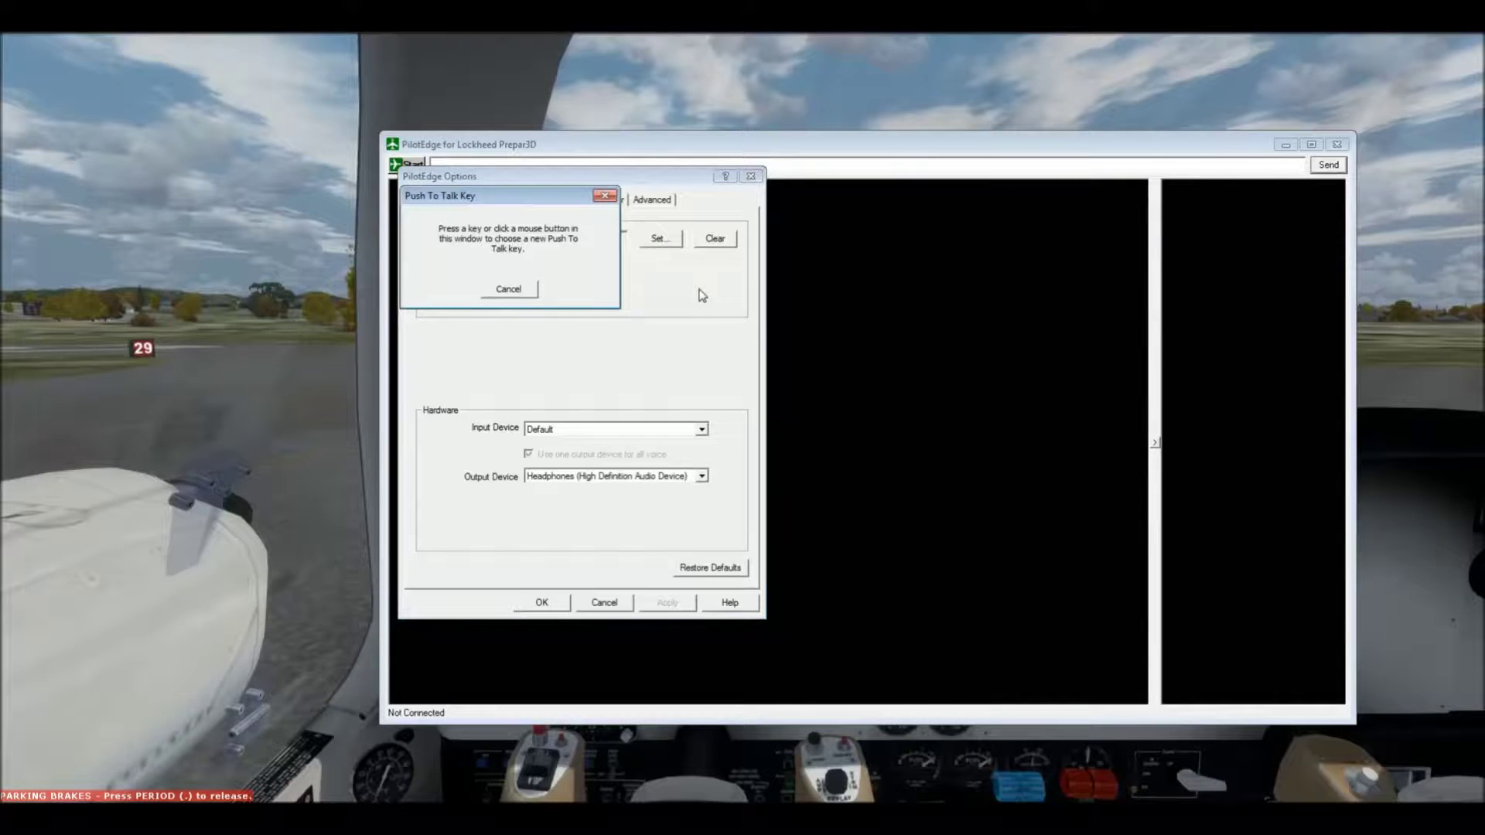
pyautogui.press('ctrl')
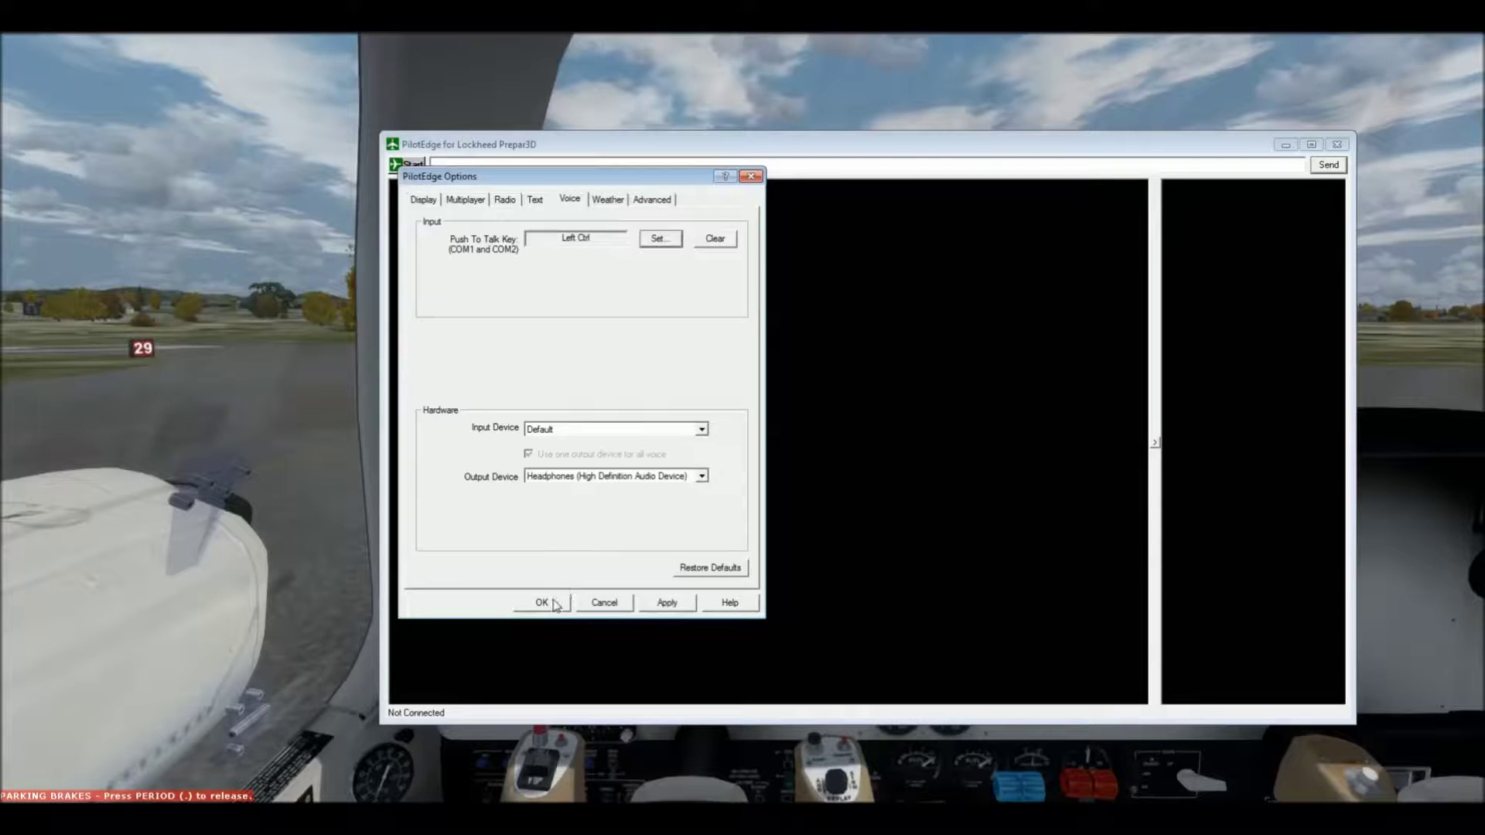
pyautogui.click(666, 602)
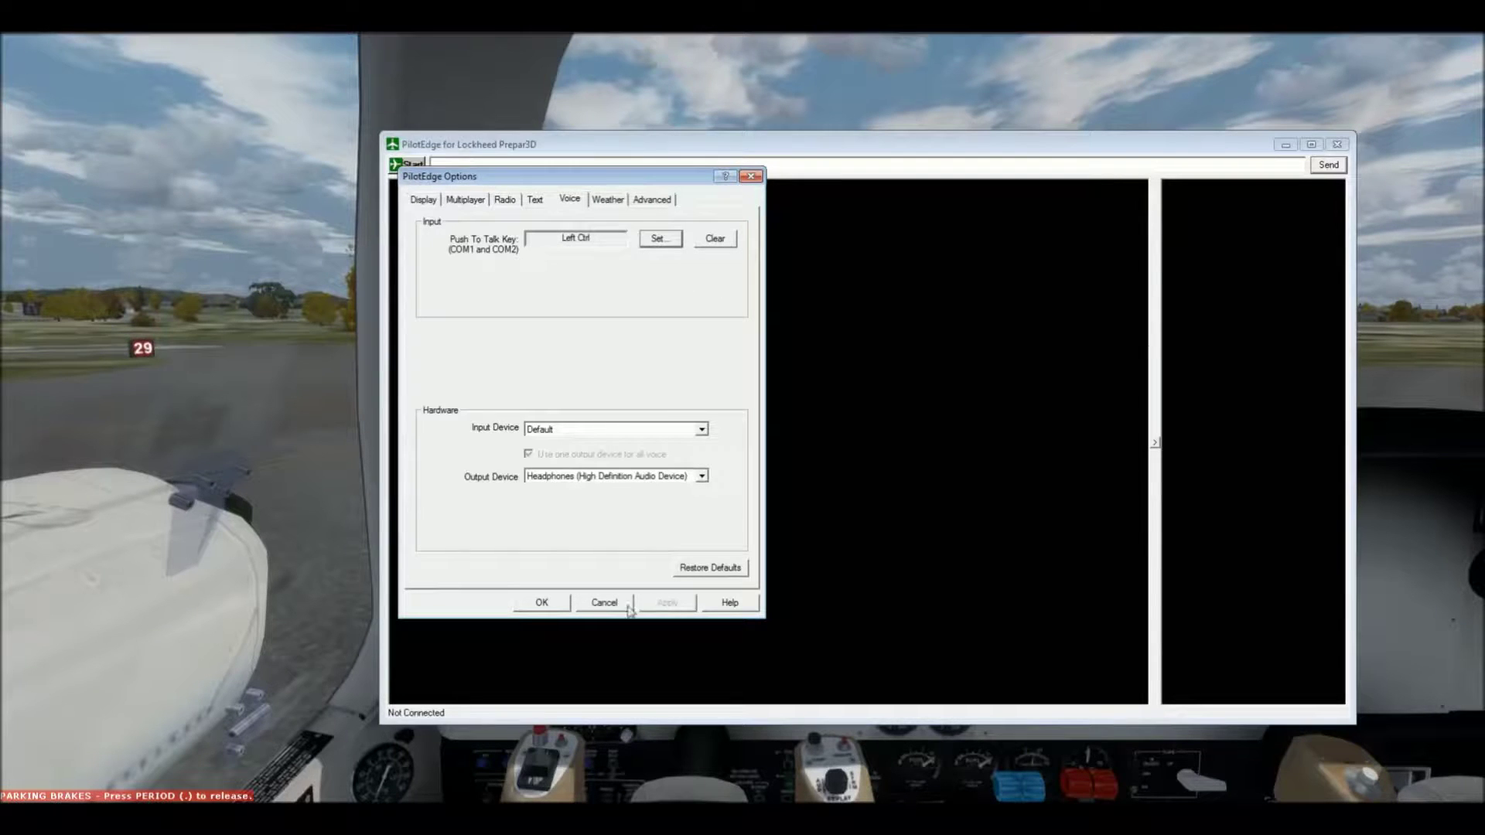
pyautogui.click(543, 604)
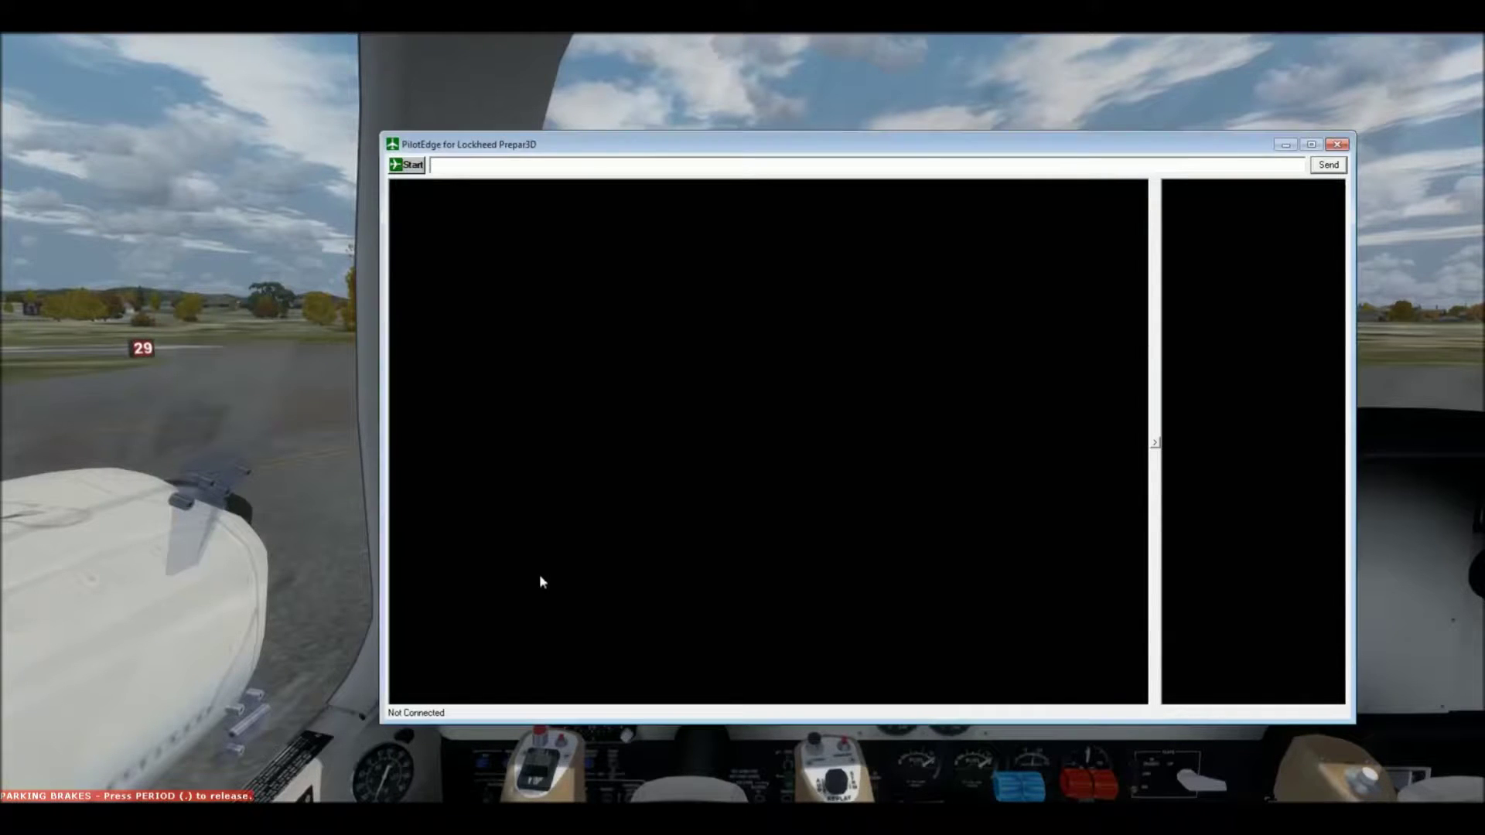
# Open the PilotEdge connection settings and choose N734TD as the callsign
pyautogui.click(408, 166)
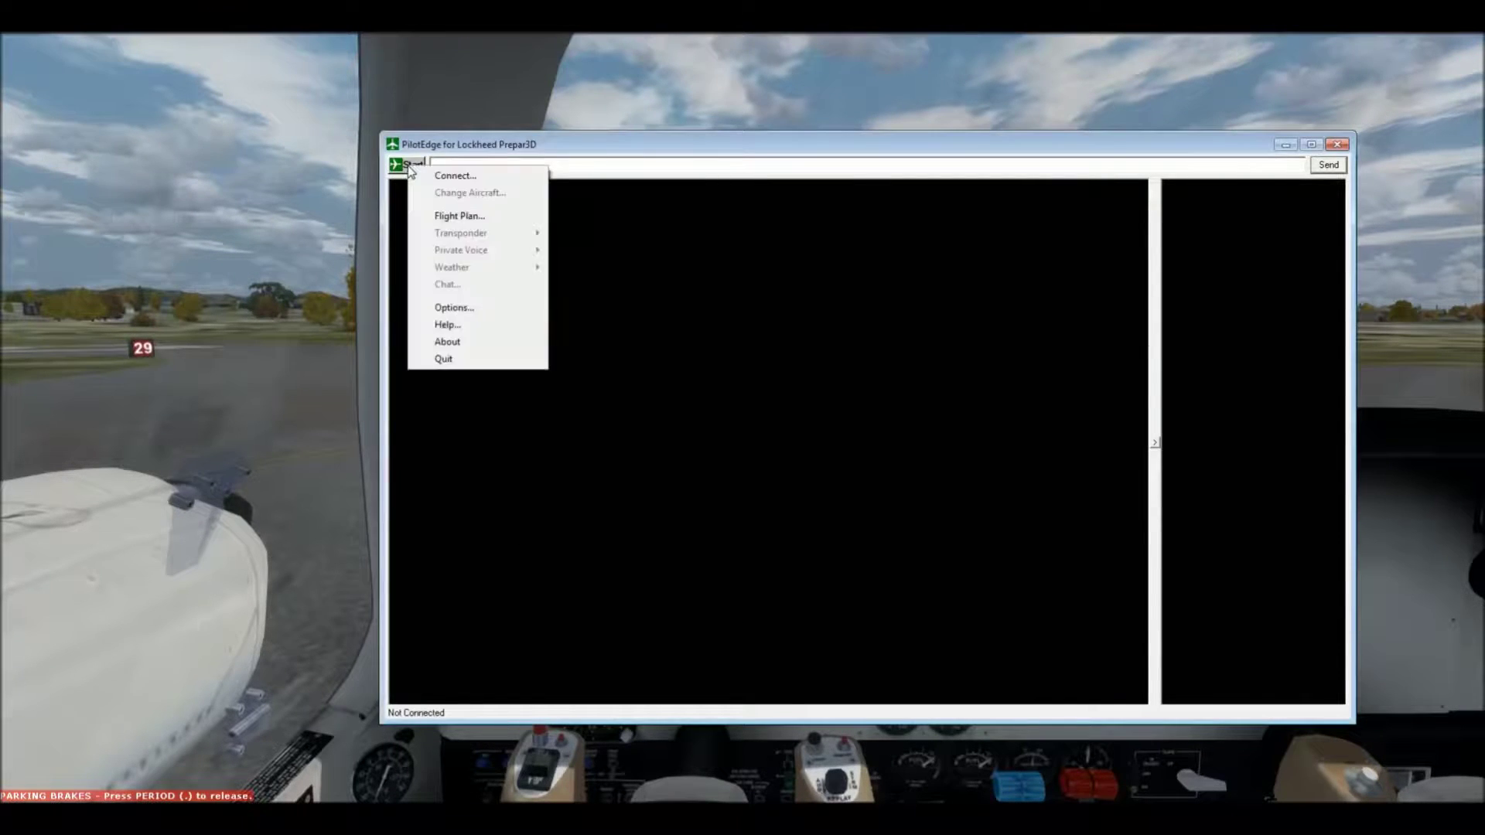
pyautogui.click(467, 178)
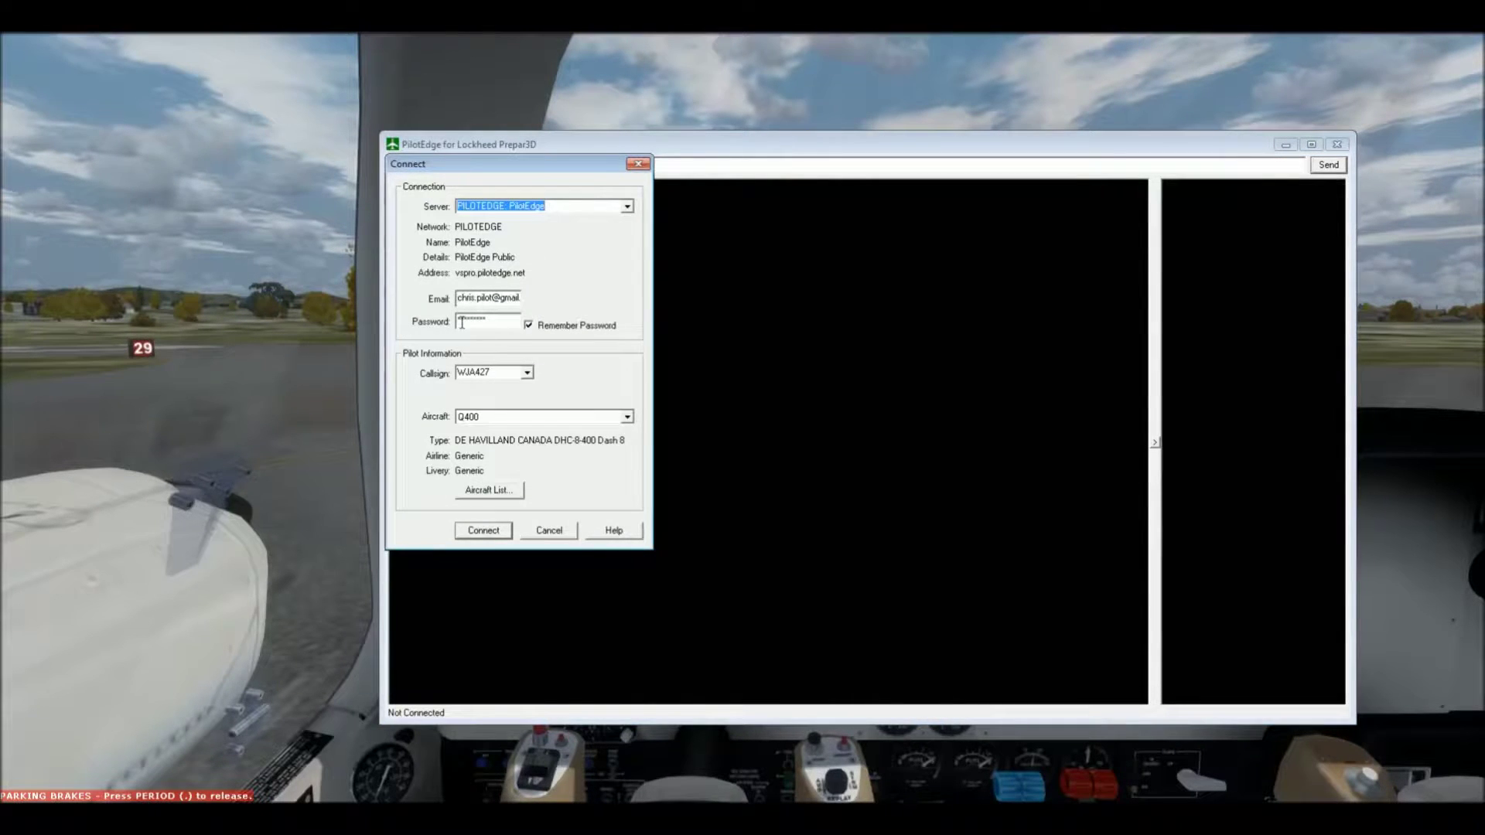
pyautogui.click(528, 374)
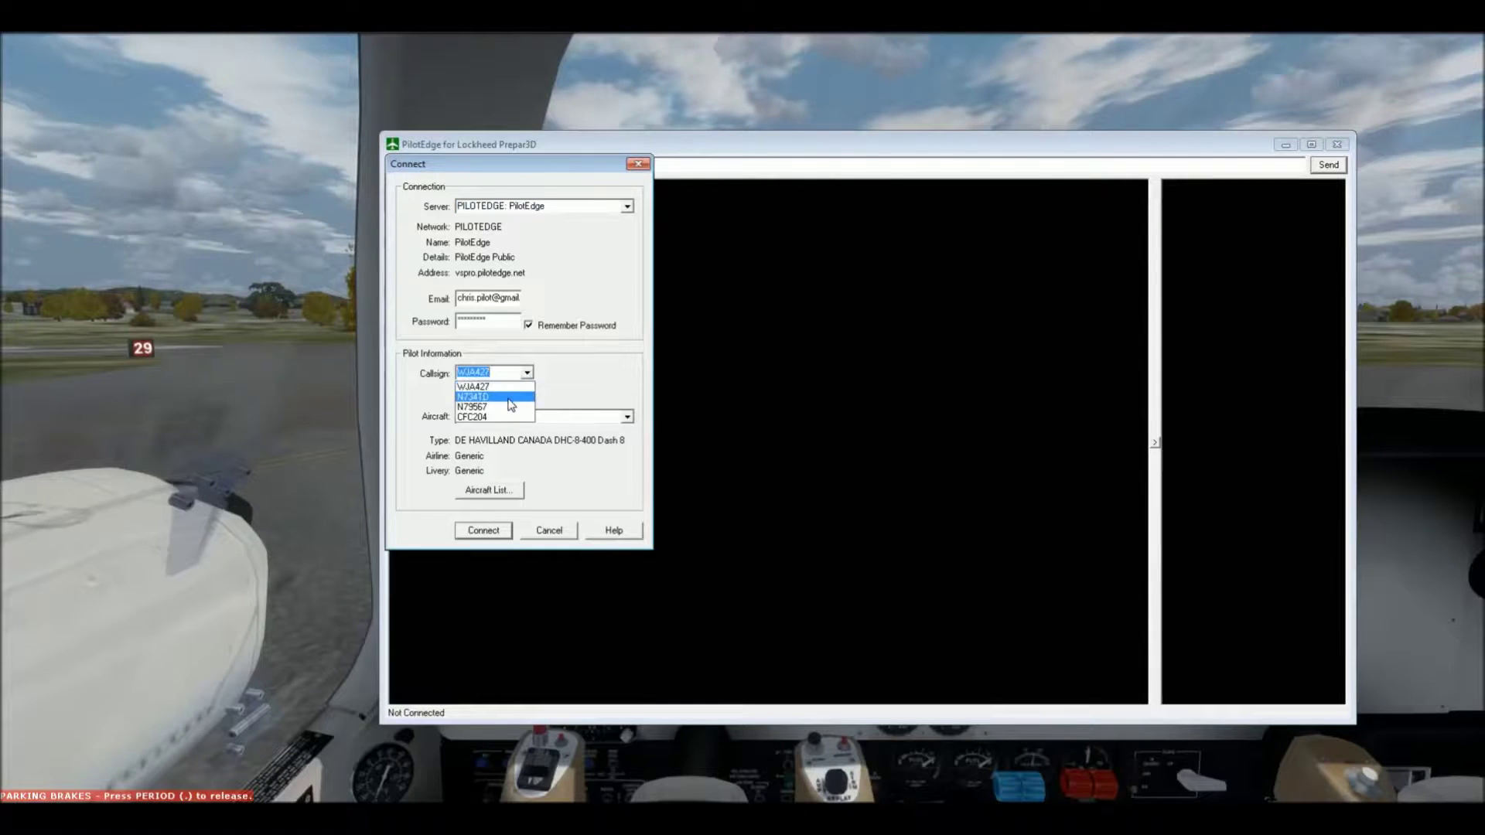
pyautogui.click(510, 397)
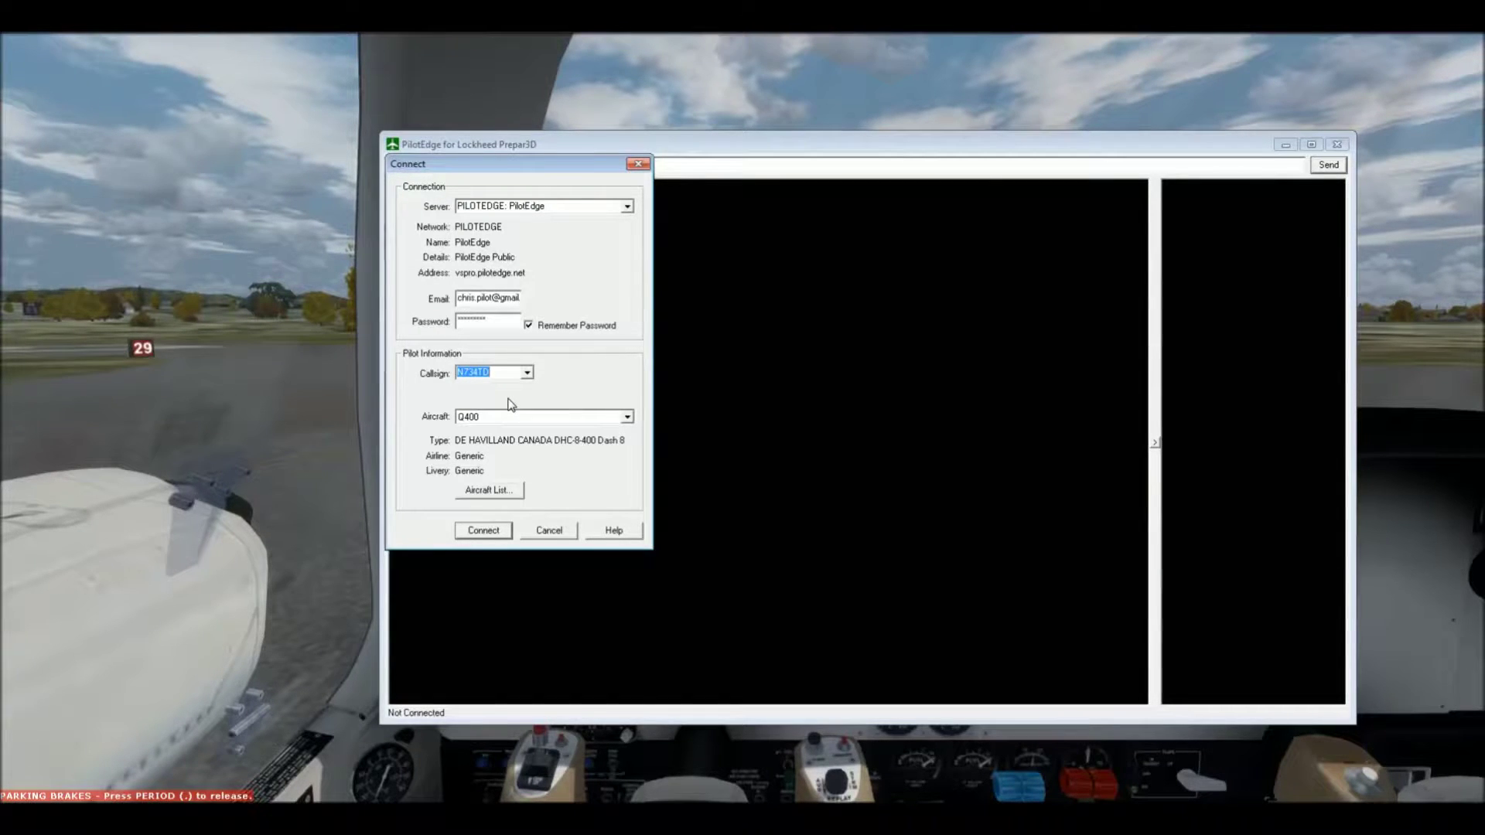
# Start a new entry in the aircraft list and name it Baron B58
pyautogui.click(476, 492)
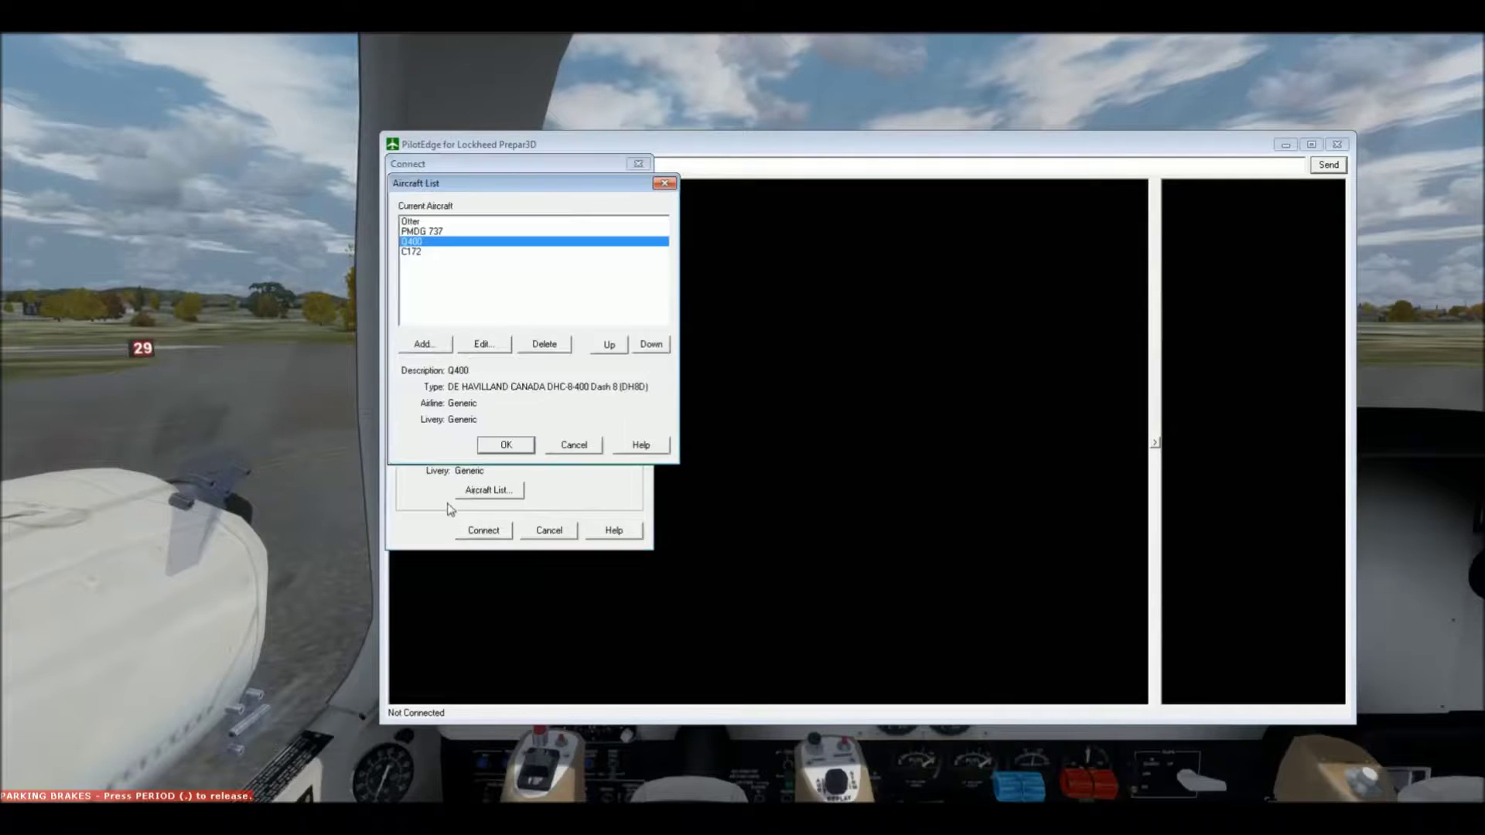
pyautogui.click(424, 346)
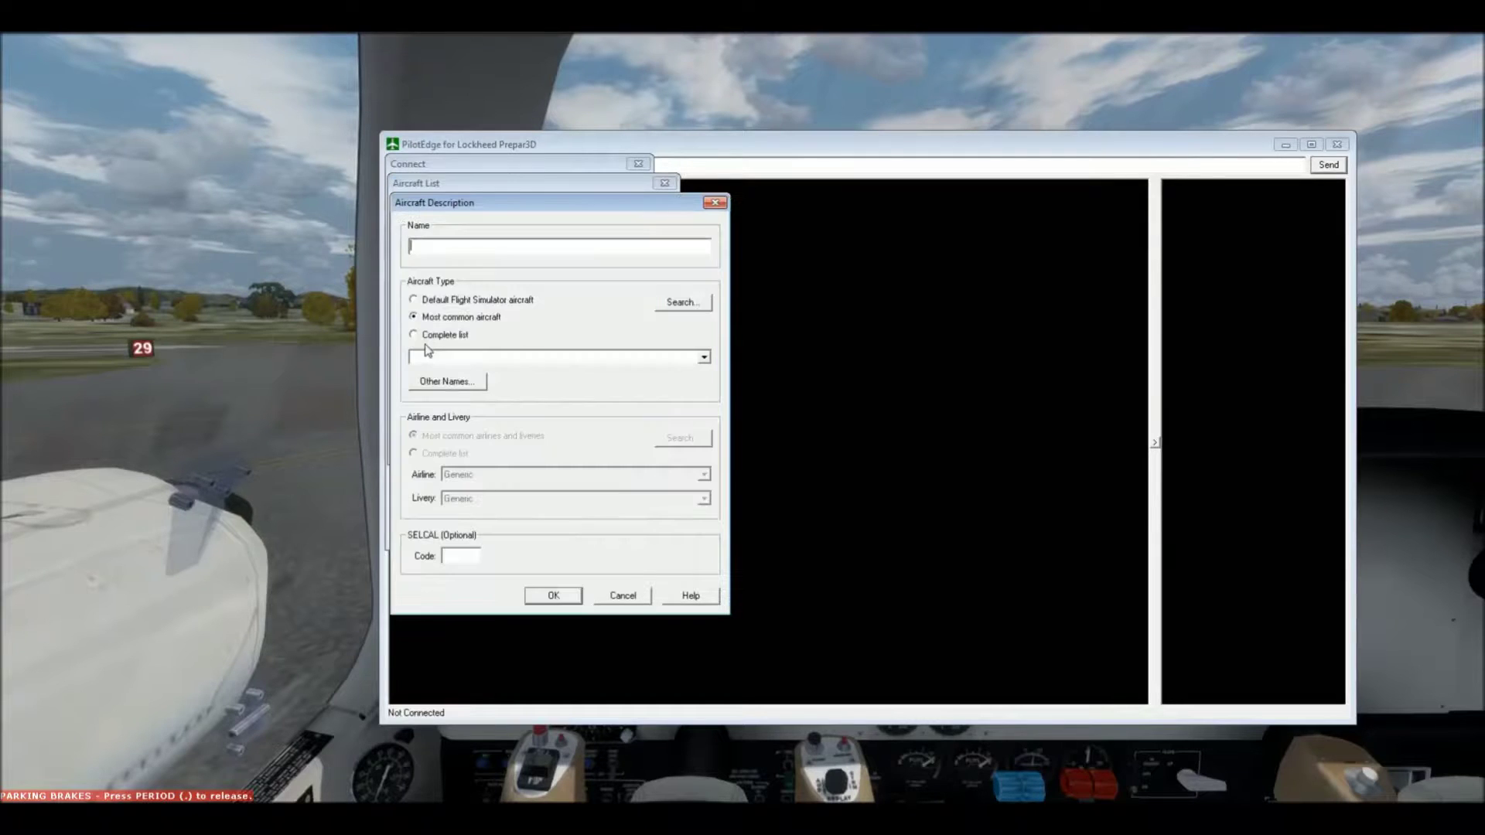
pyautogui.write('Baron B58')
pyautogui.moveTo(449, 248); pyautogui.dragTo(393, 236)
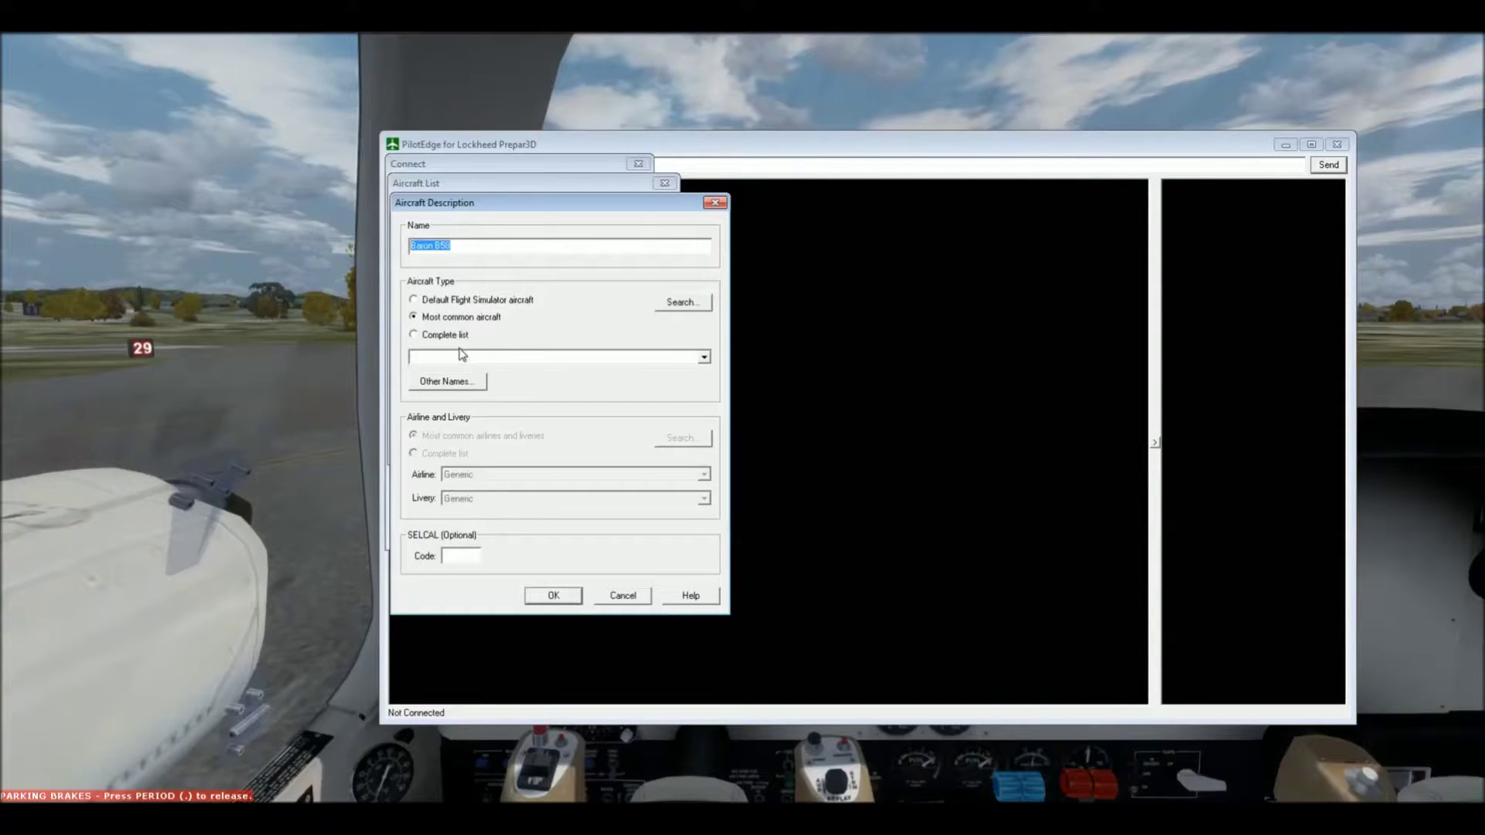
# Set the new aircraft's type to BEECH 58 Baron from the most common aircraft, and save the entry and the aircraft list
pyautogui.click(704, 356)
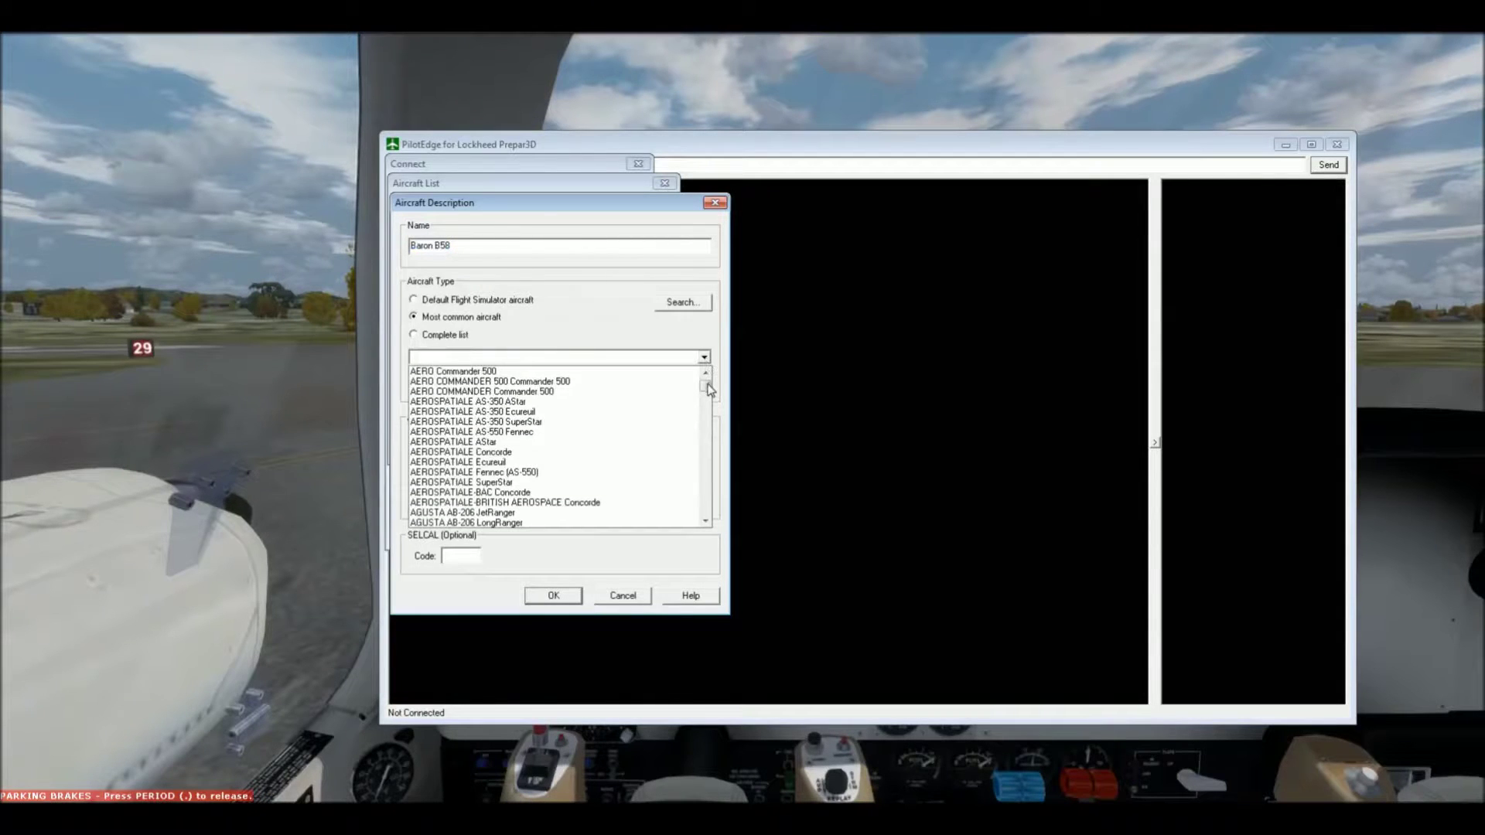
pyautogui.moveTo(708, 389); pyautogui.dragTo(706, 415)
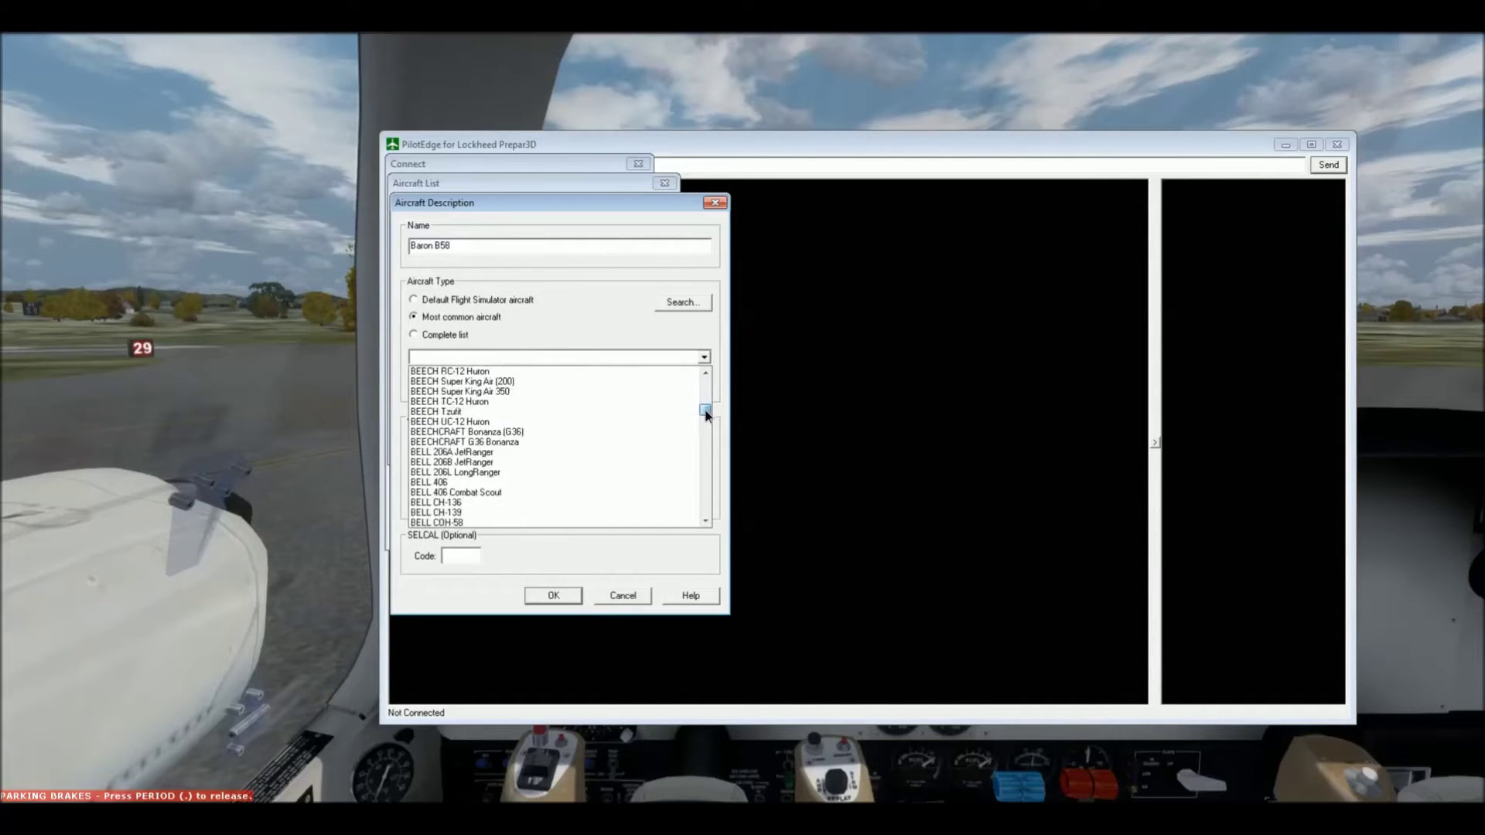
pyautogui.scroll(1, 665, 439)
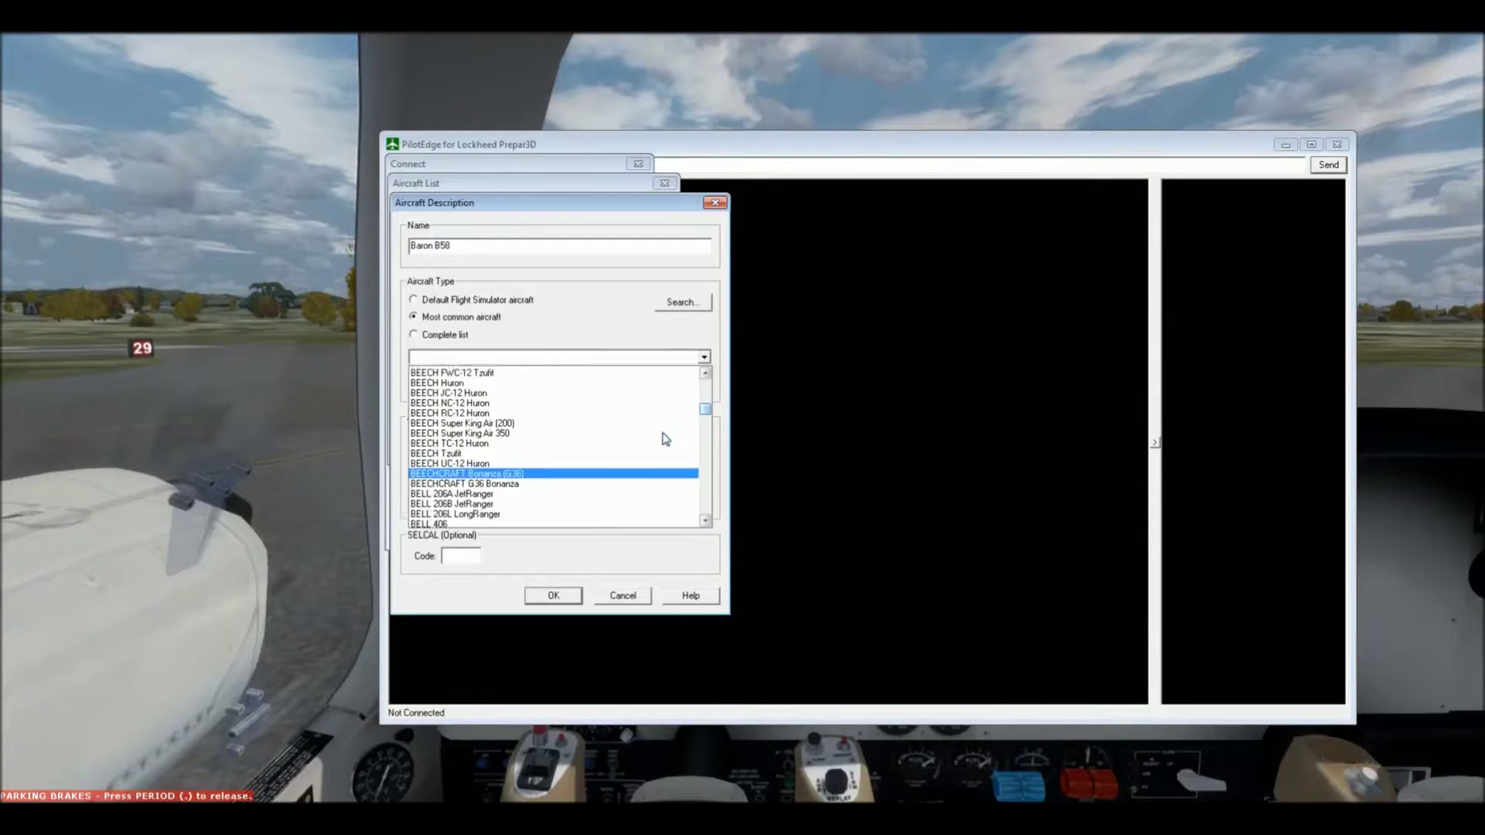
pyautogui.scroll(8, 666, 439)
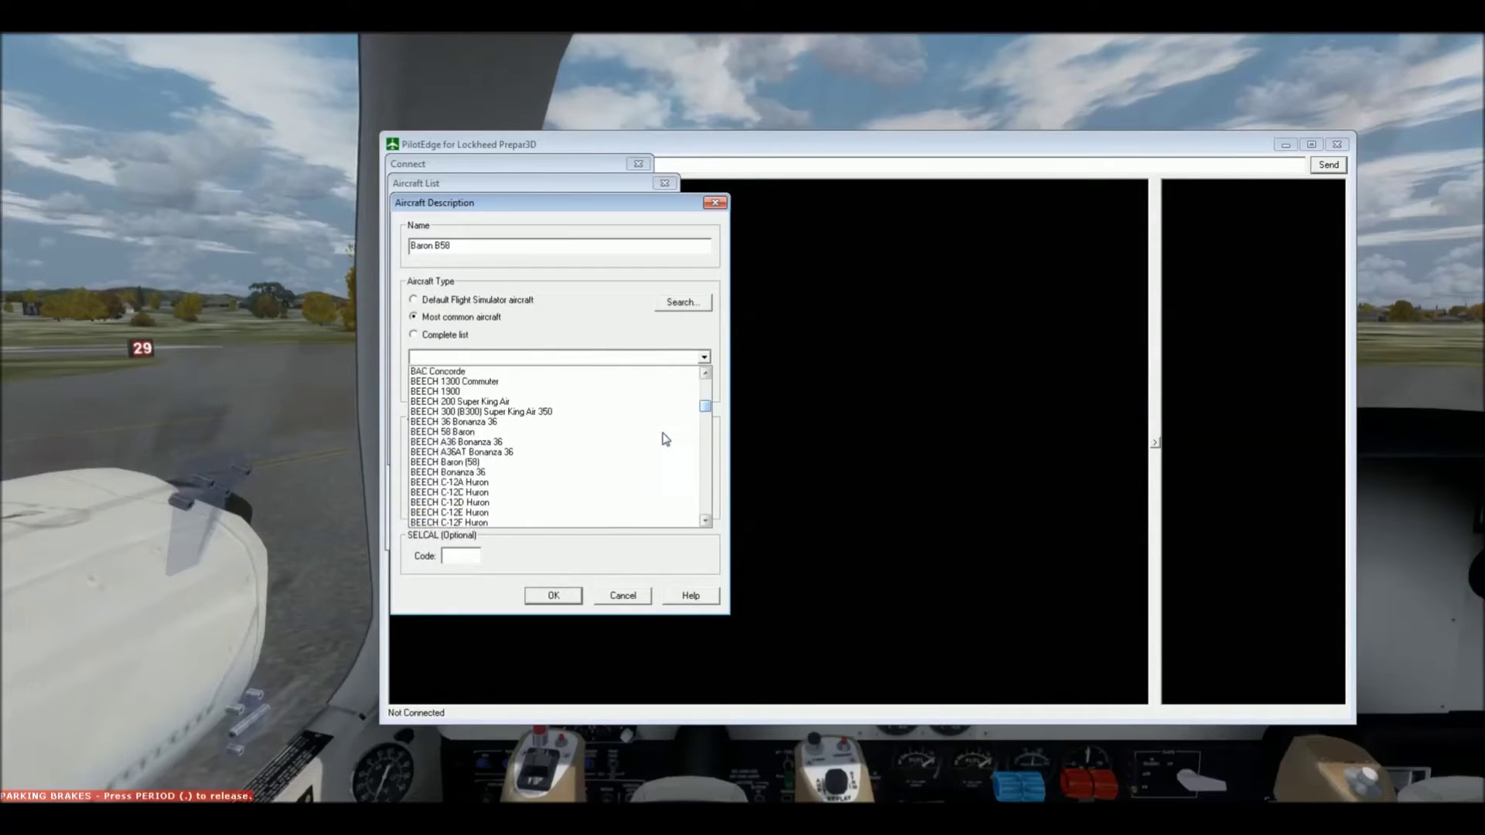
pyautogui.click(439, 432)
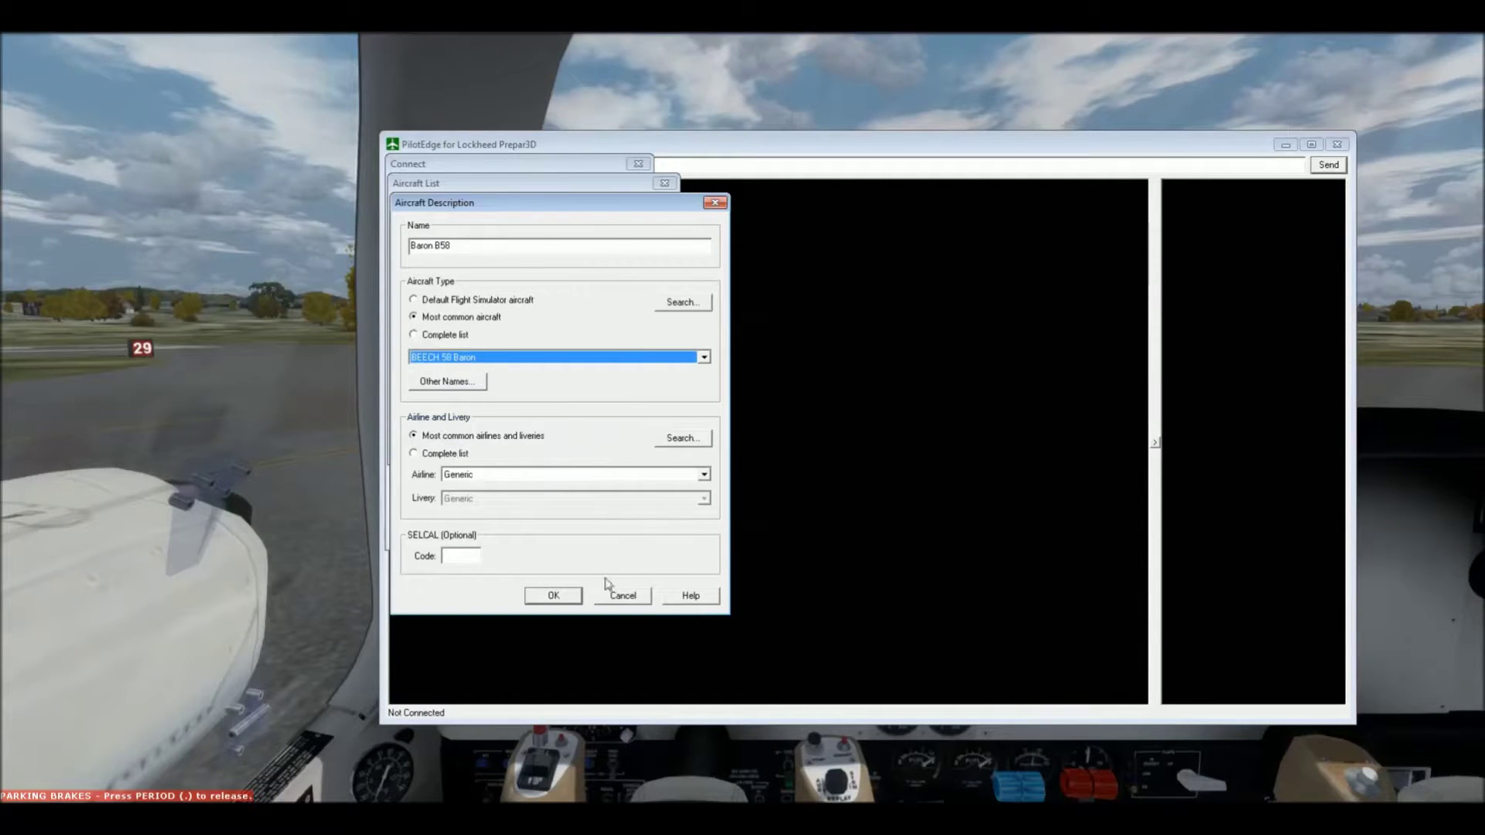
pyautogui.click(566, 596)
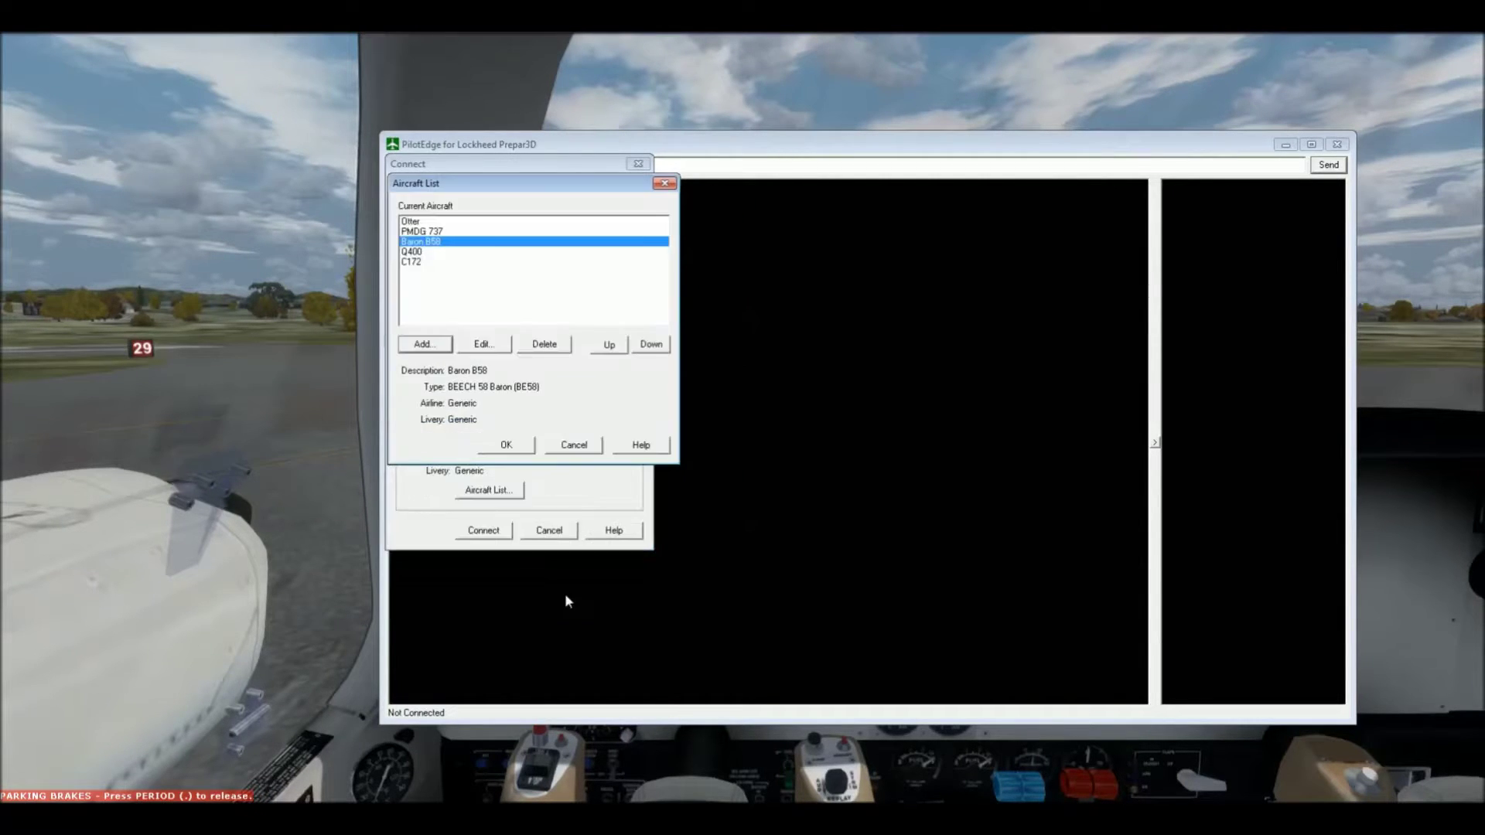
pyautogui.click(499, 447)
# Select Baron B58 as the aircraft for the session and connect to the PilotEdge server
pyautogui.click(628, 419)
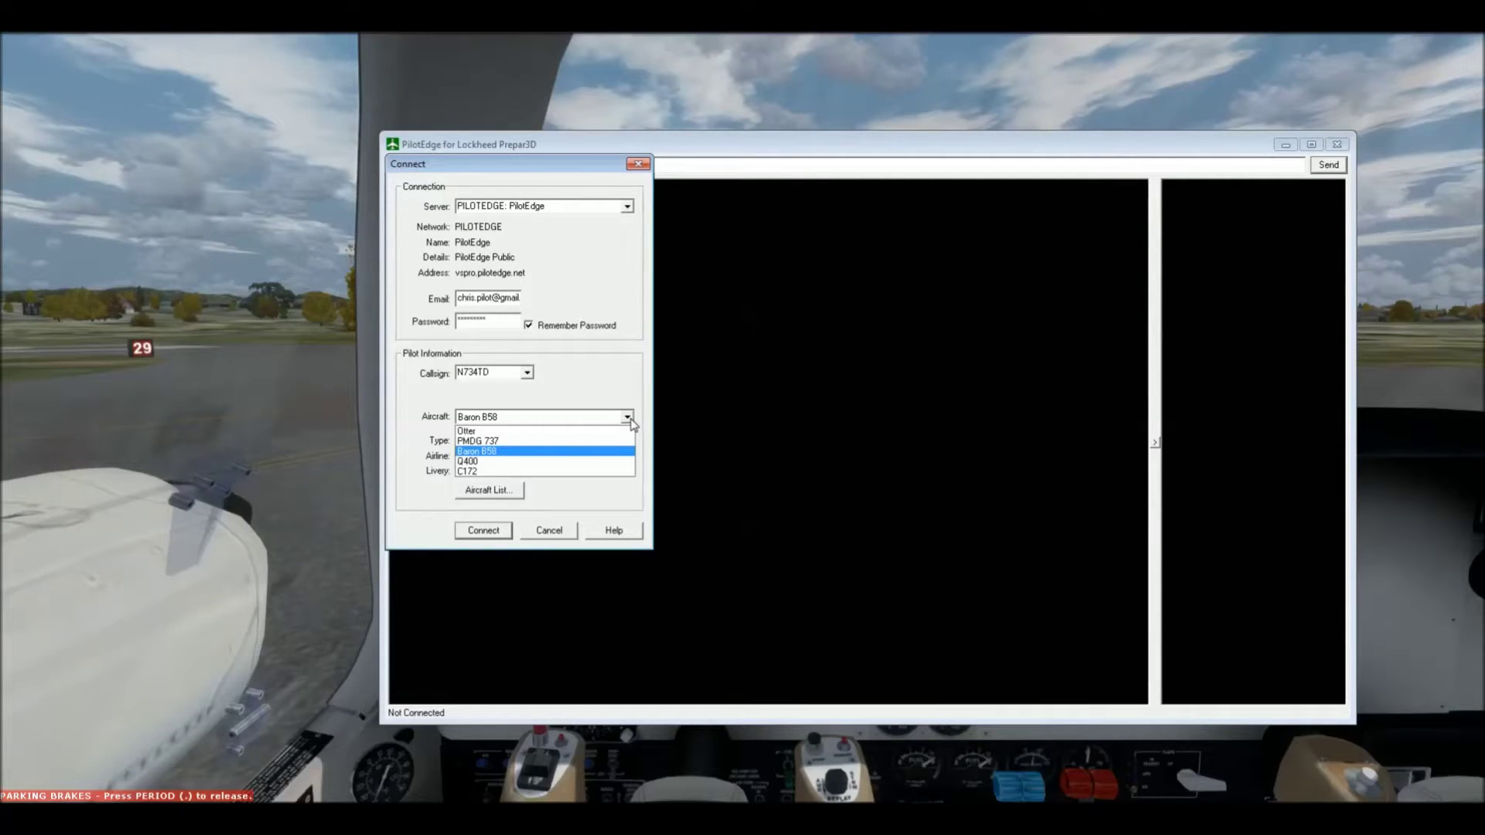
pyautogui.click(597, 453)
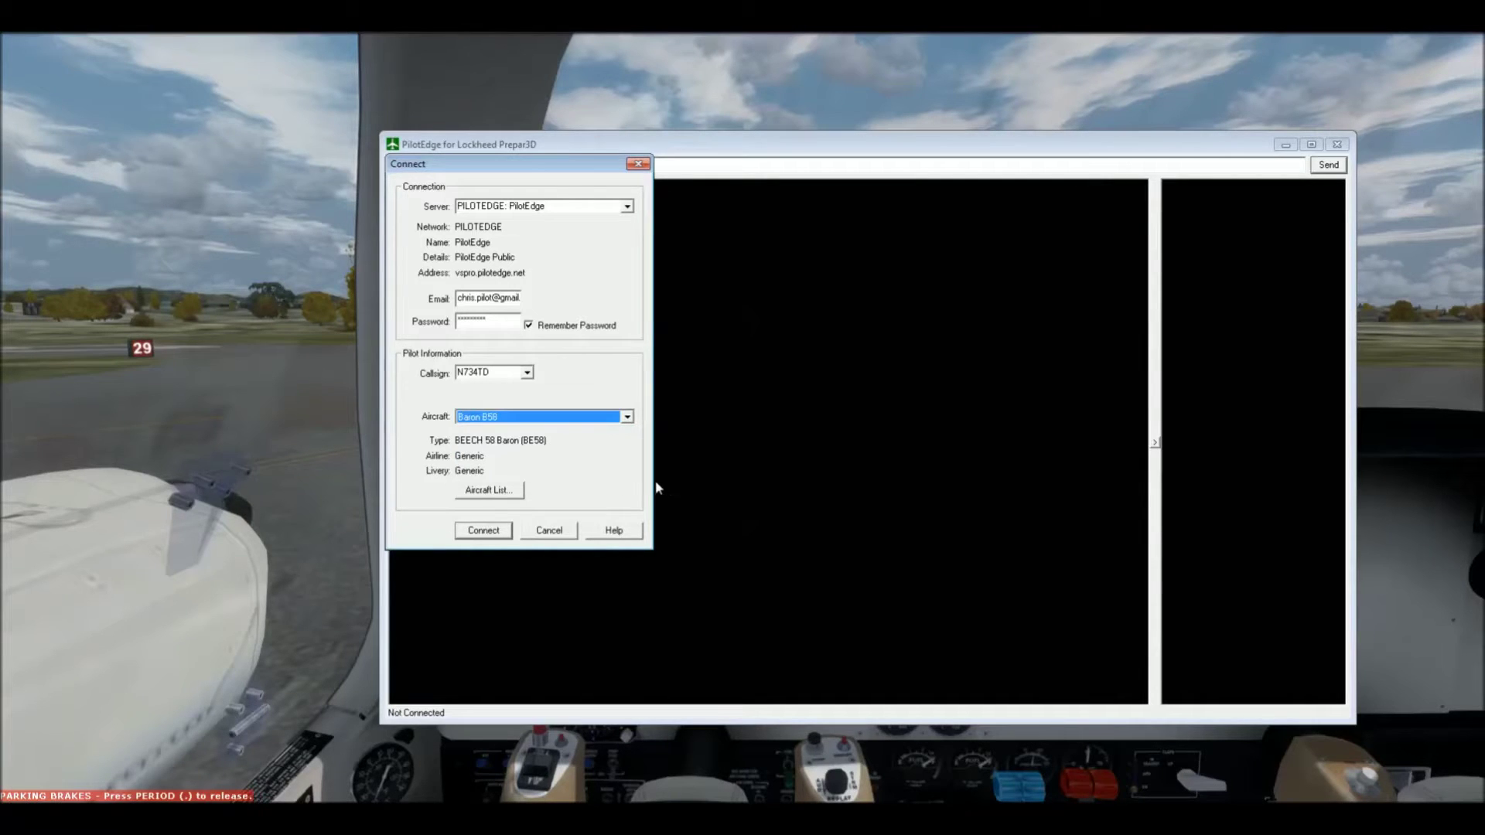
pyautogui.click(489, 532)
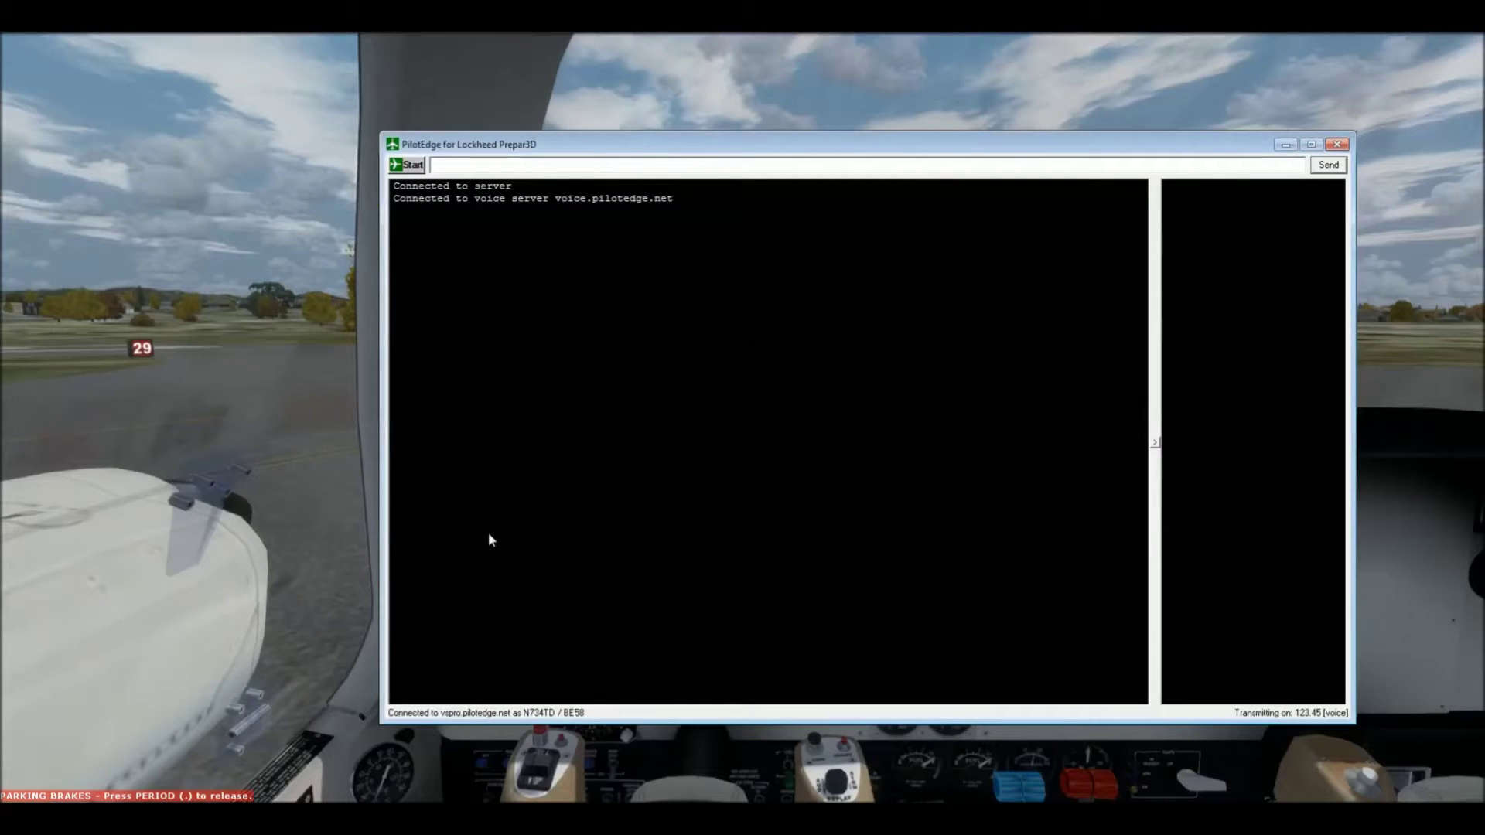
# Minimize the PilotEdge client and swap the COMM 1 radio's standby frequency 124.00 into active use in the cockpit
pyautogui.click(1287, 145)
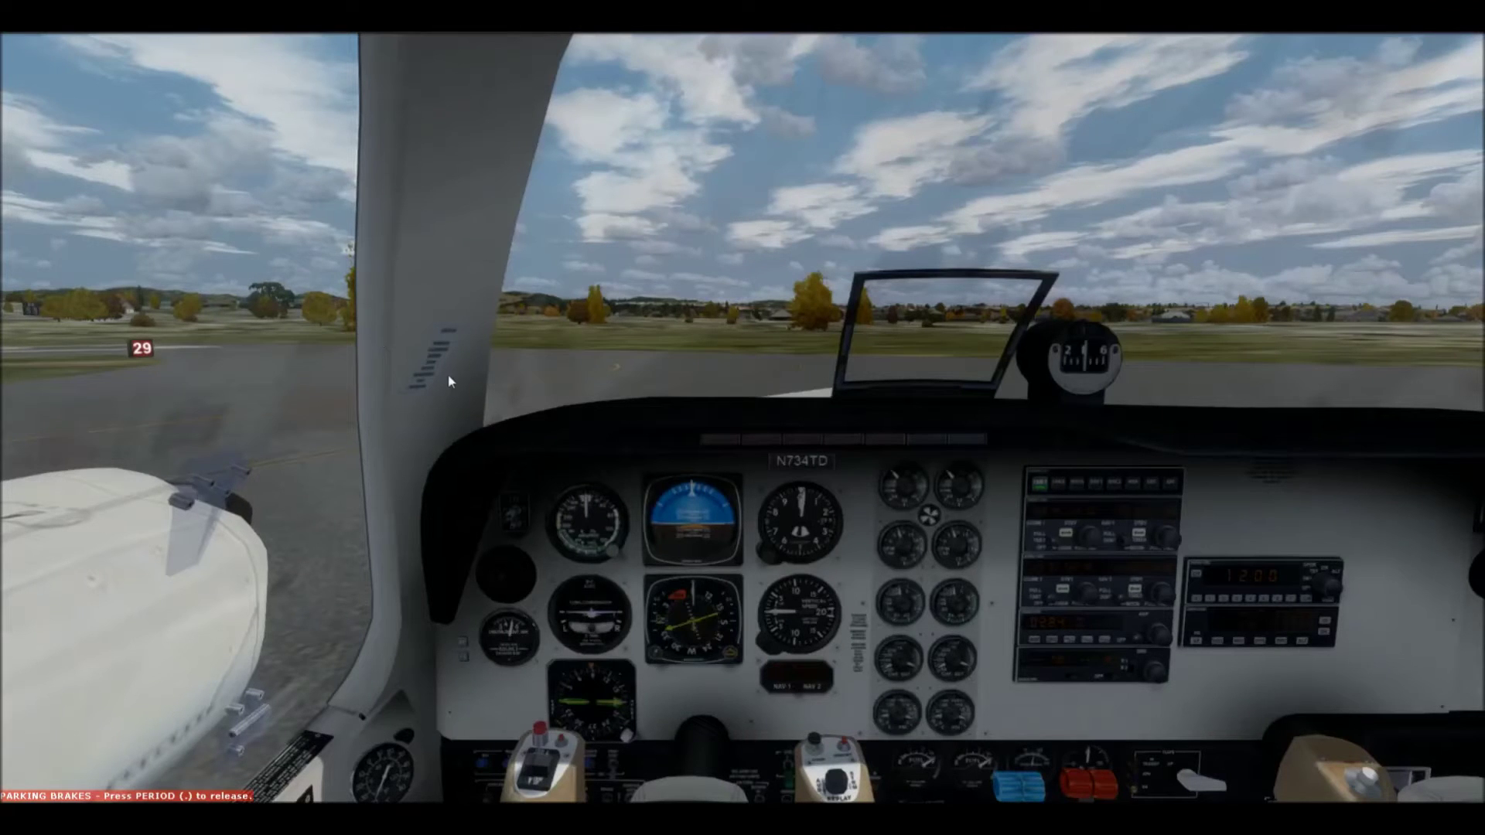
pyautogui.moveTo(450, 381); pyautogui.dragTo(936, 528)
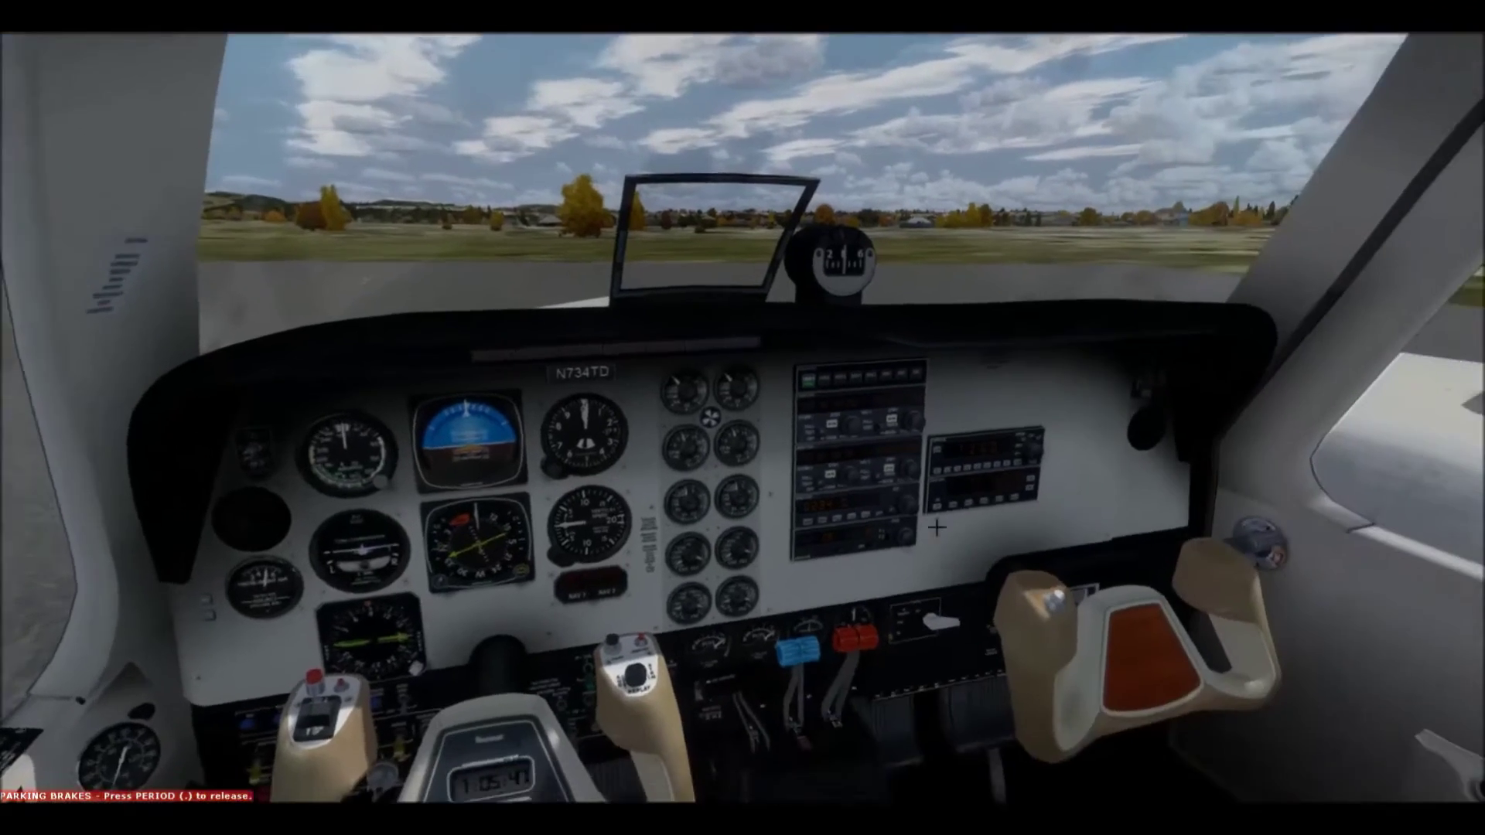
pyautogui.scroll(5, 937, 528)
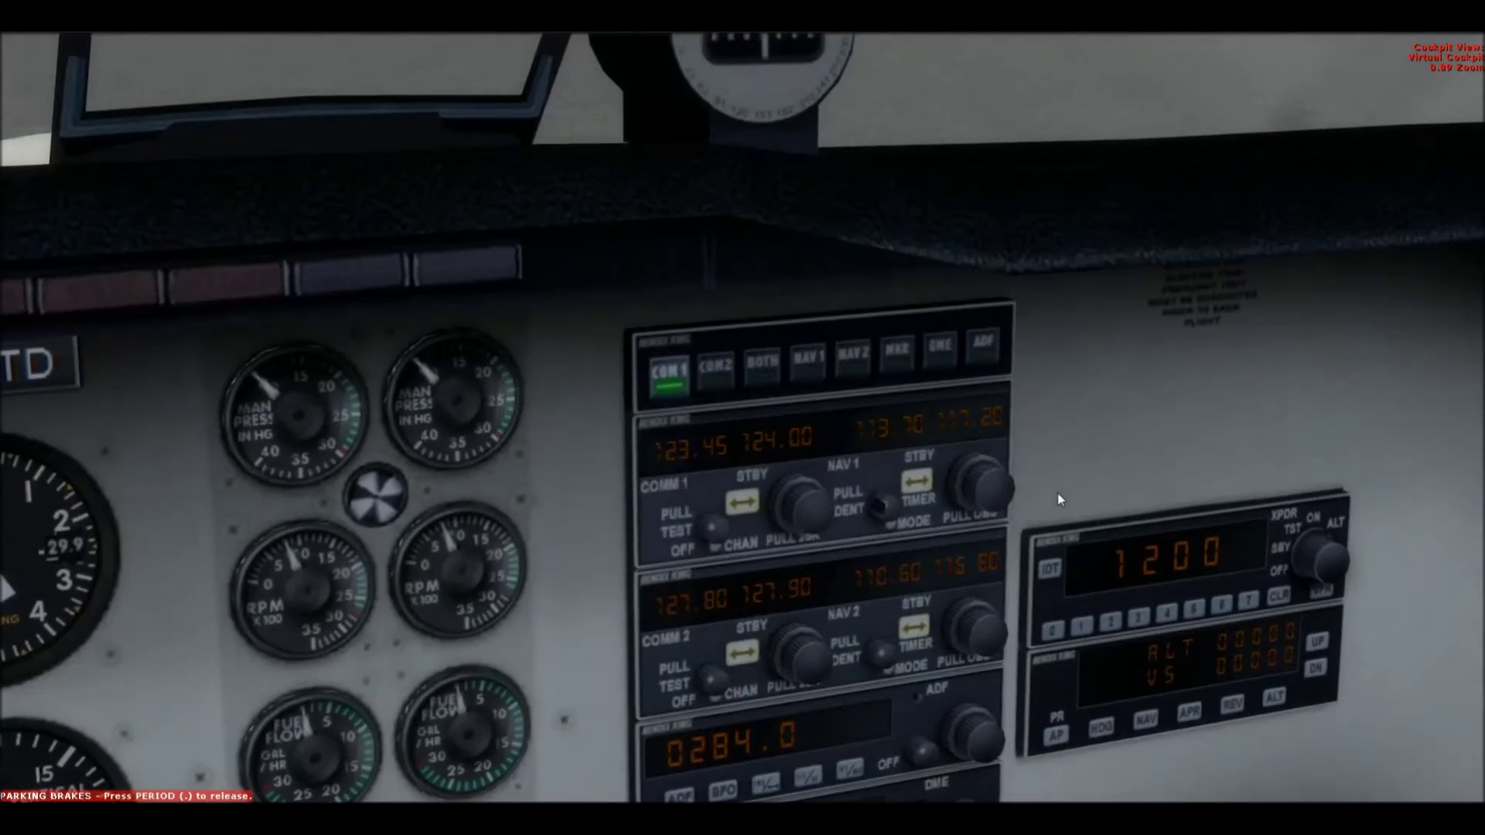
pyautogui.click(742, 507)
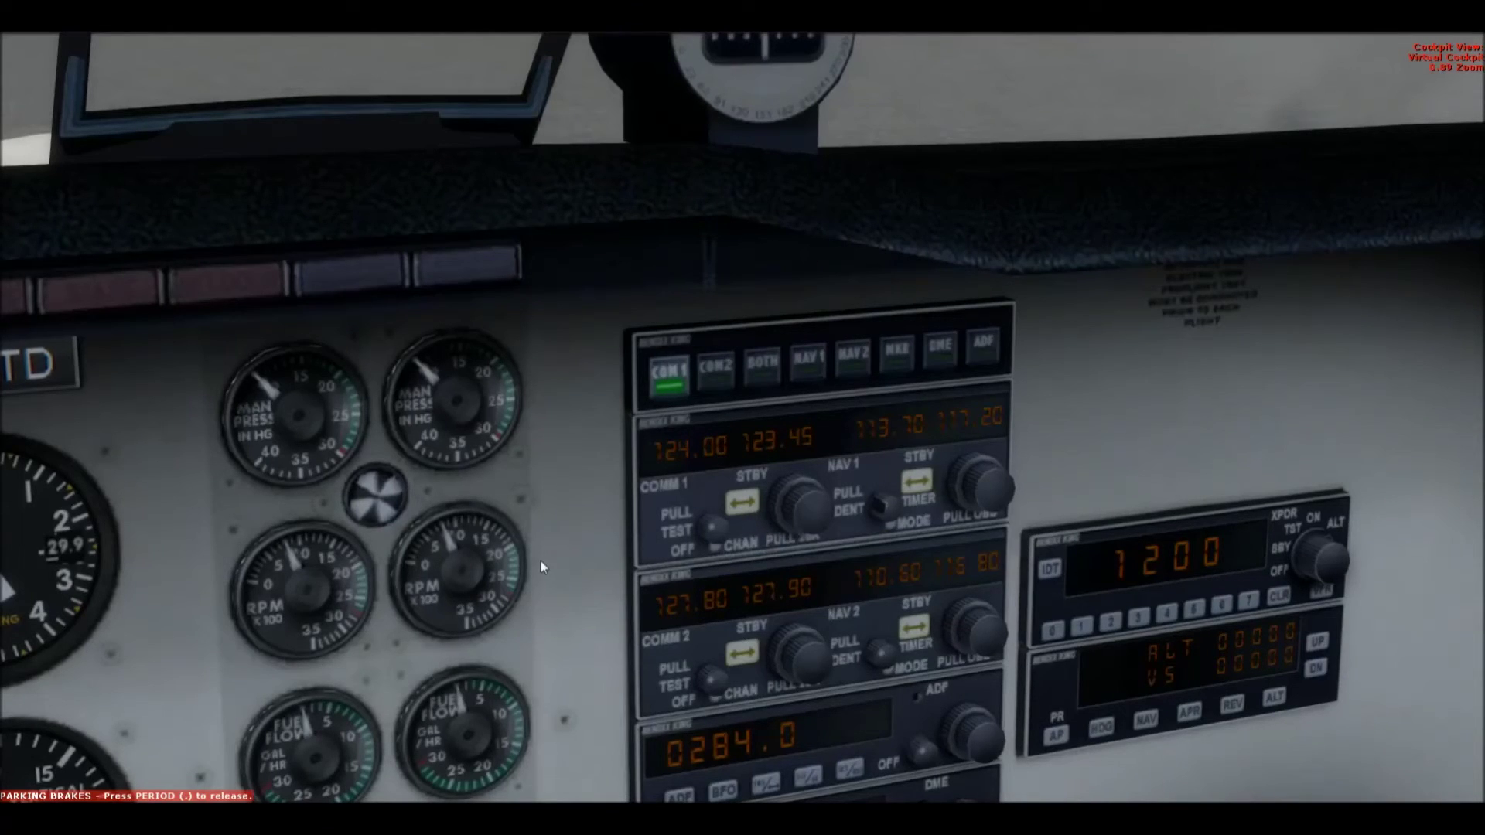
pyautogui.hotkey('ctrl', 'space')
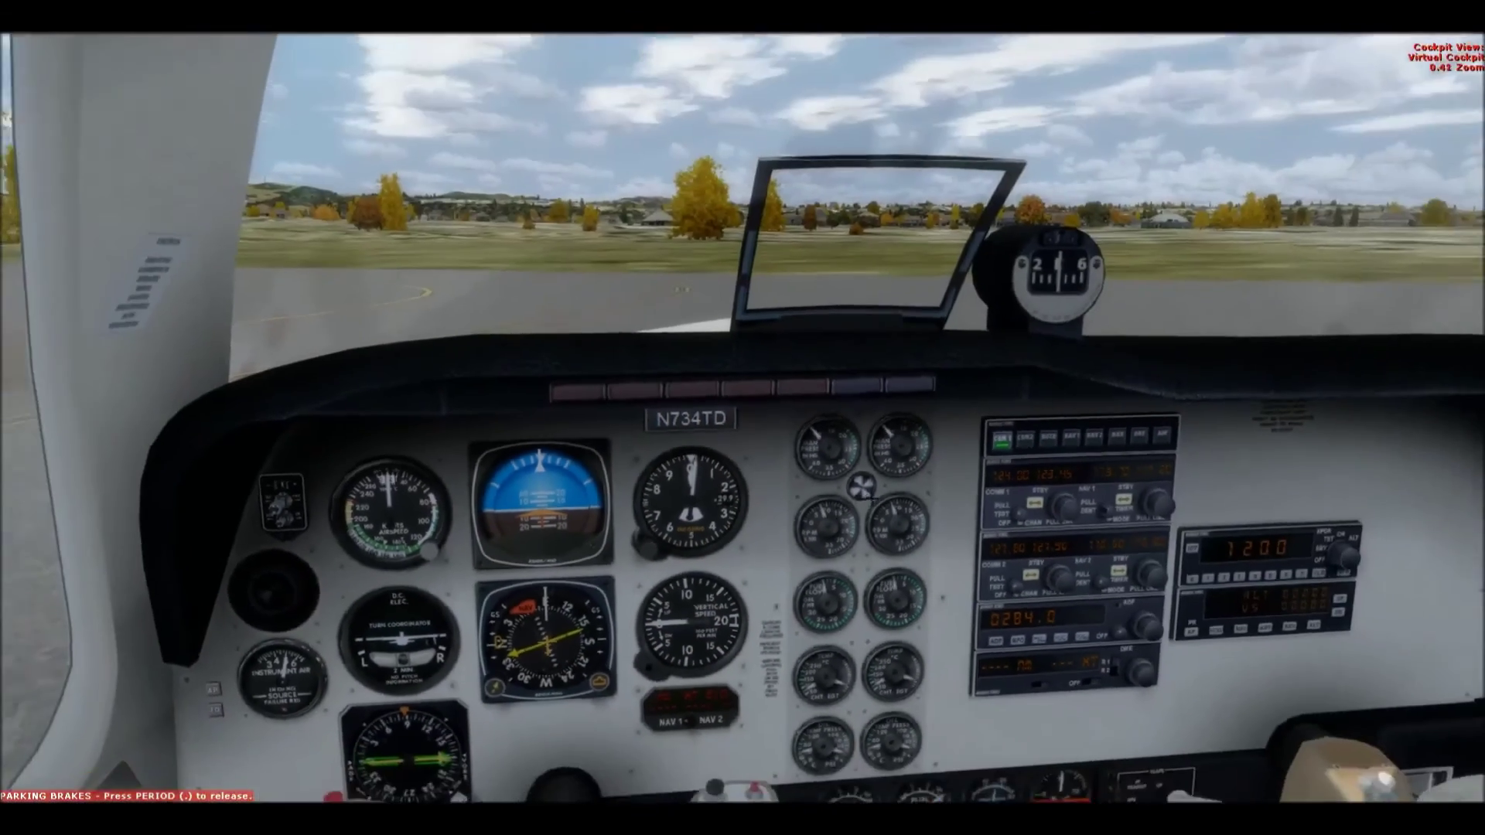